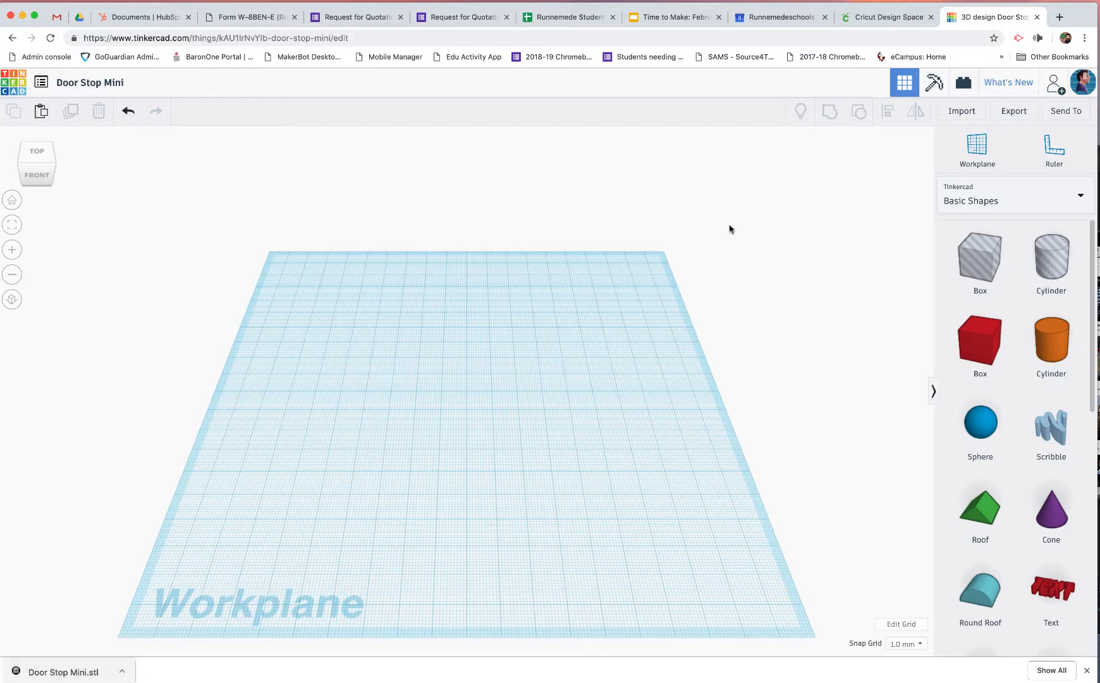
Step: Import the Door Stop Mini.stl file into the design at a scale of 100
click(960, 112)
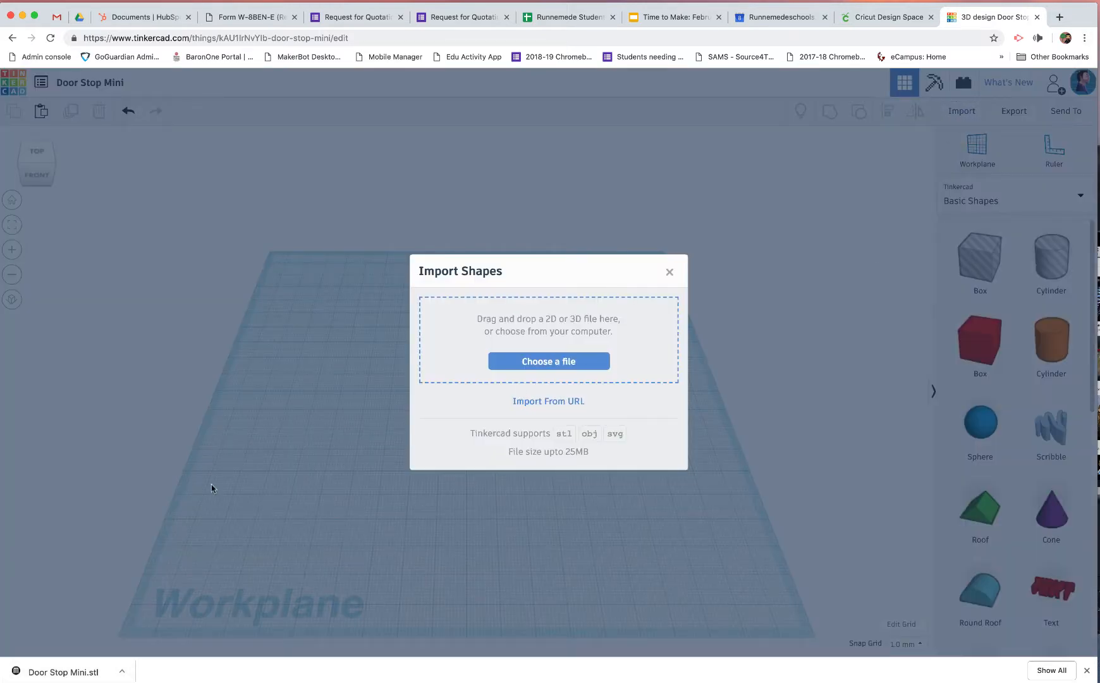
drag(64, 671, 538, 364)
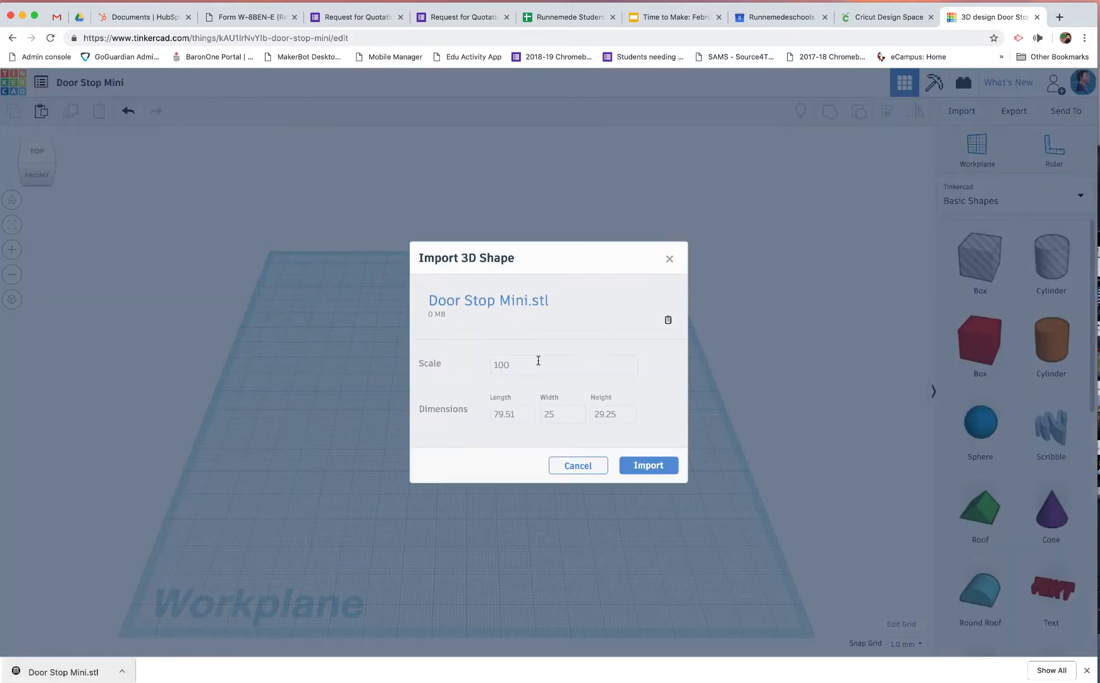
click(638, 468)
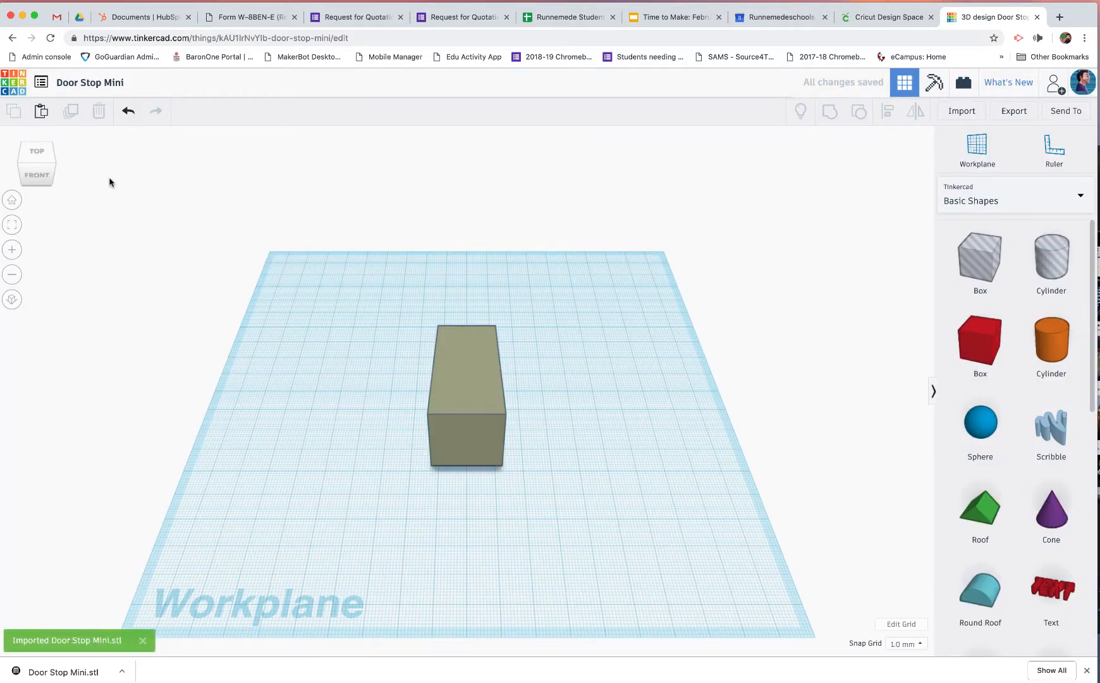
Step: View the imported door stop from its triangular side and check its height
drag(54, 166, 24, 162)
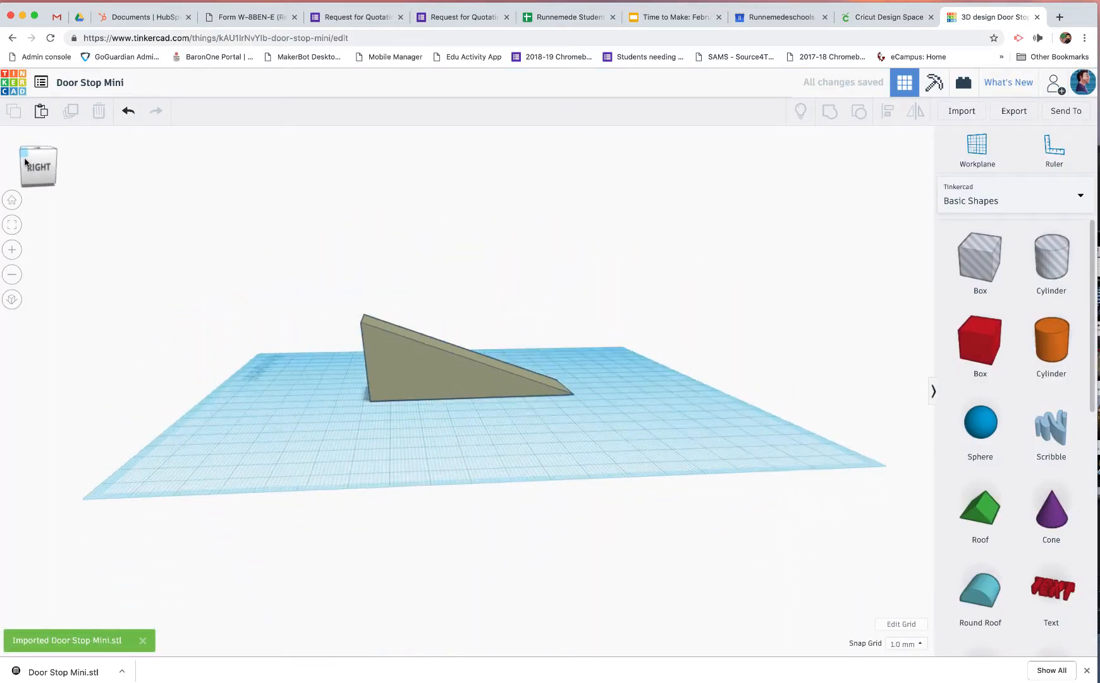
click(422, 378)
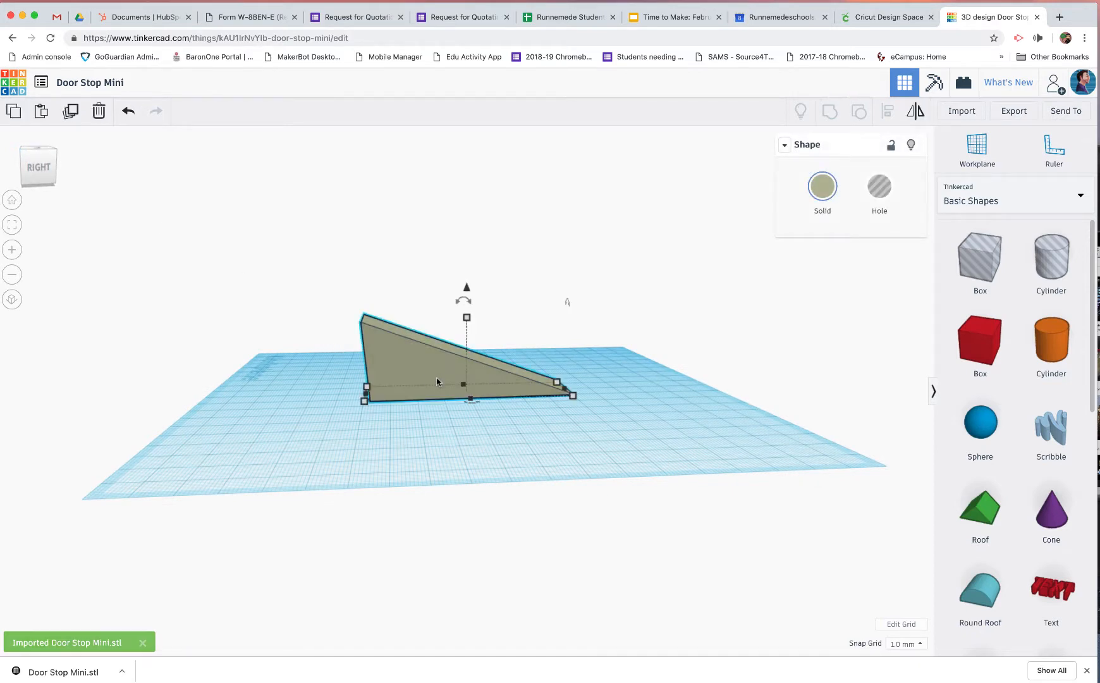
mouse_move(574, 396)
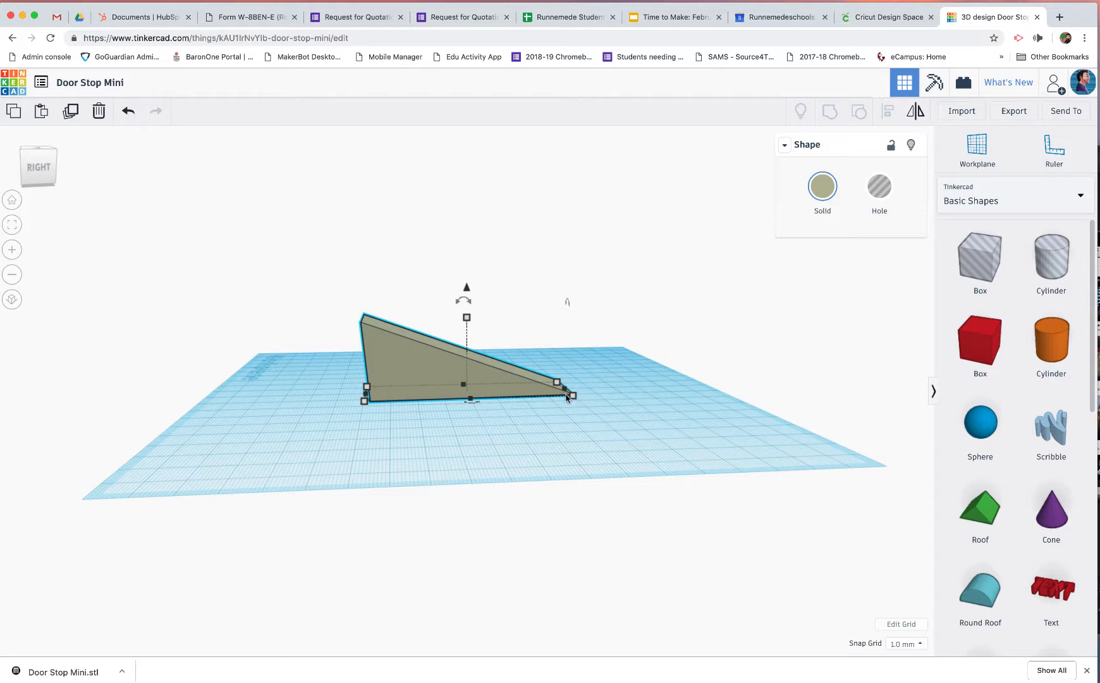
mouse_move(467, 319)
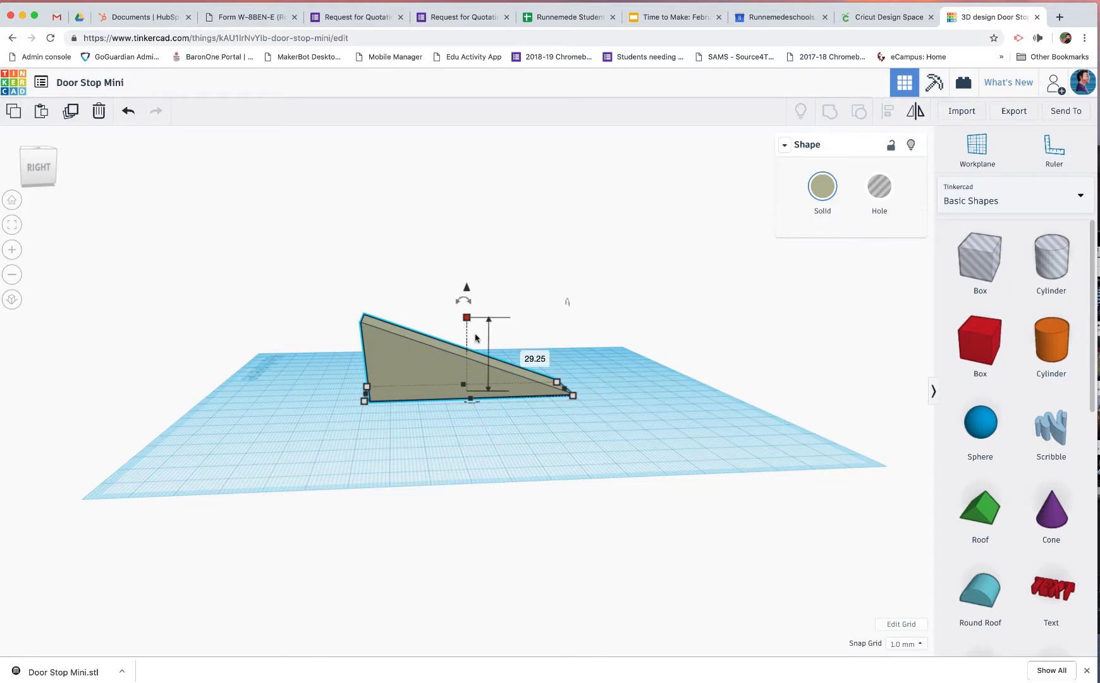
Step: Place a new workplane on the triangular side face of the door stop
drag(36, 165, 42, 178)
click(42, 177)
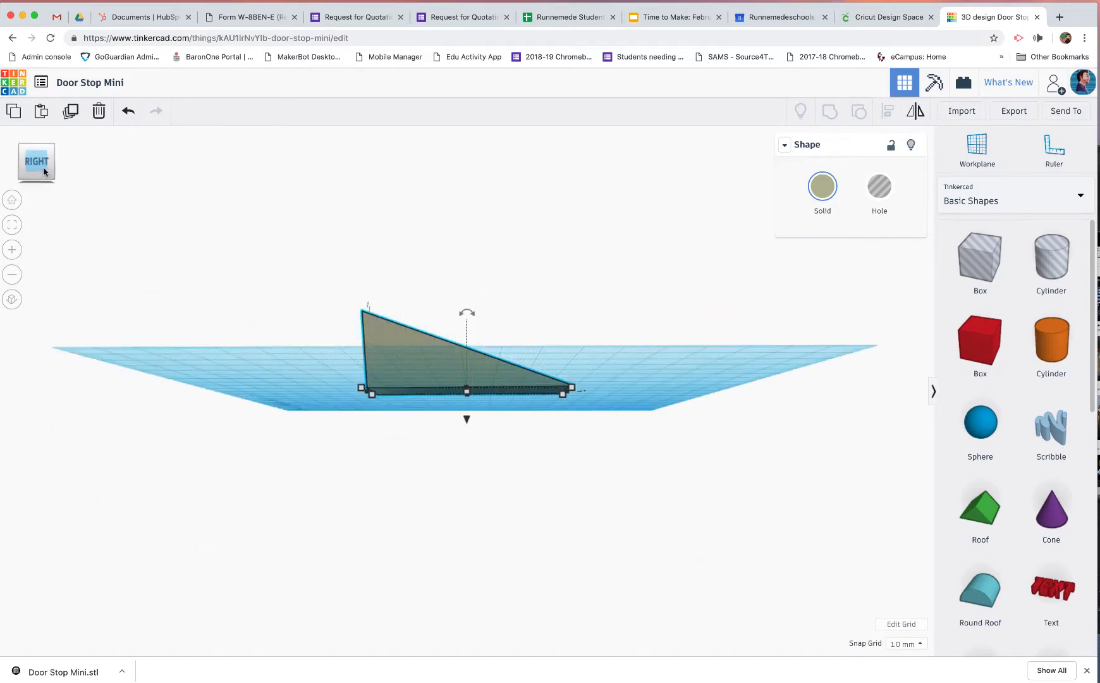
click(977, 149)
click(403, 362)
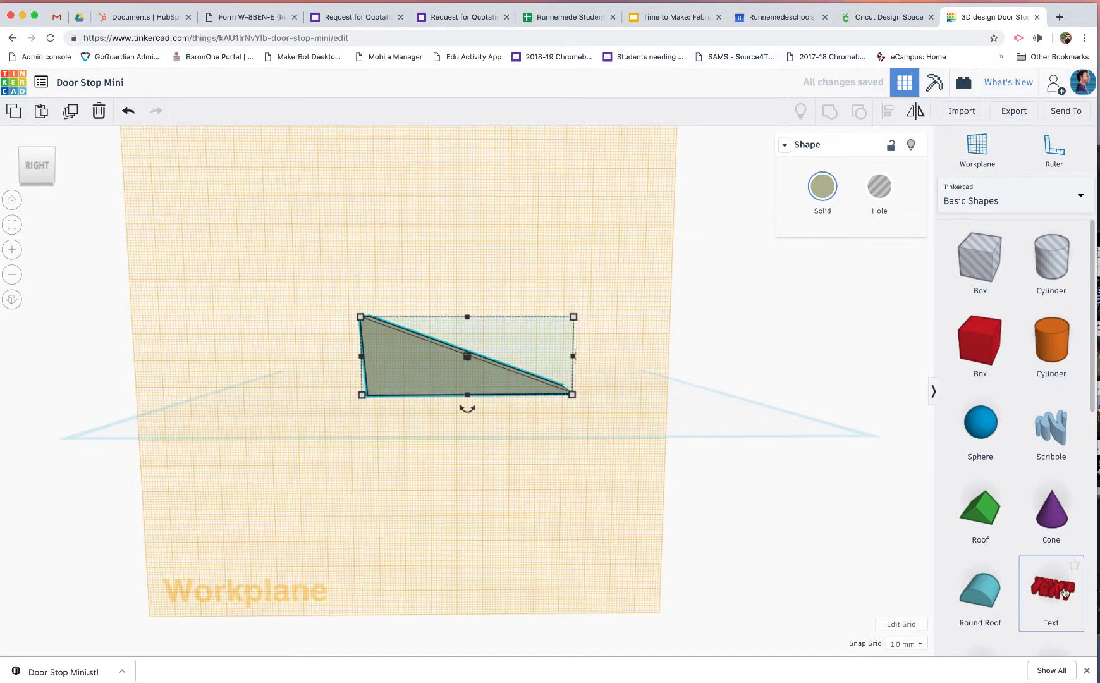
Step: Add the text "Stop!" on the door stop's side face and shrink it to about 39.85 by 8.71 mm
drag(1050, 592, 454, 370)
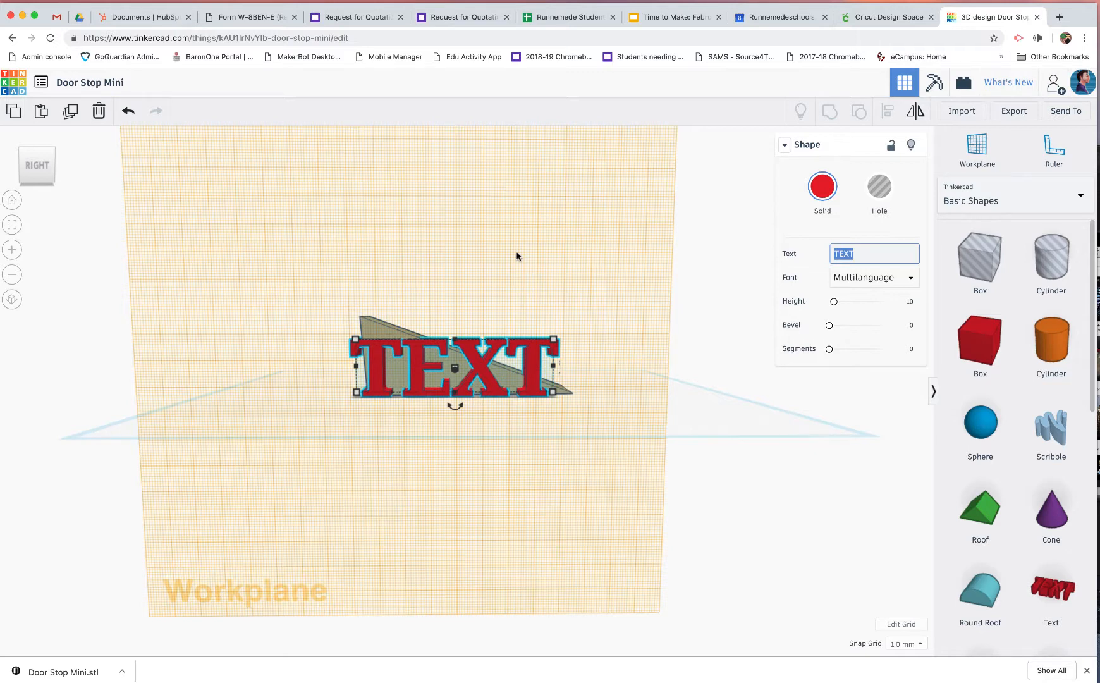
text(Stop!)
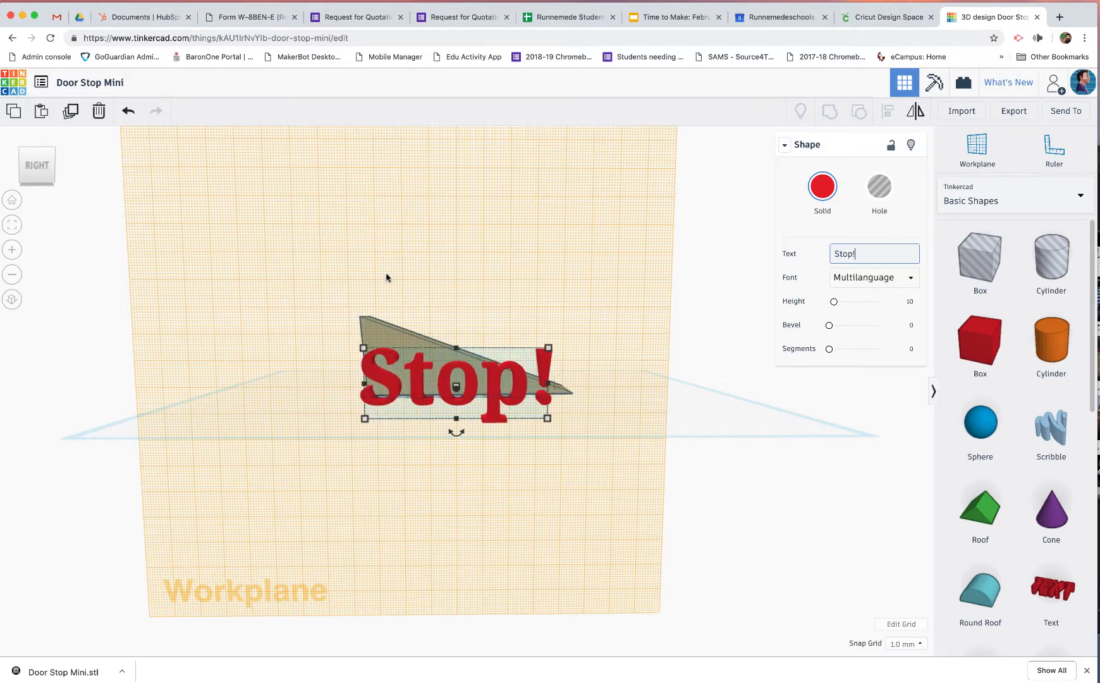
drag(605, 405, 471, 351)
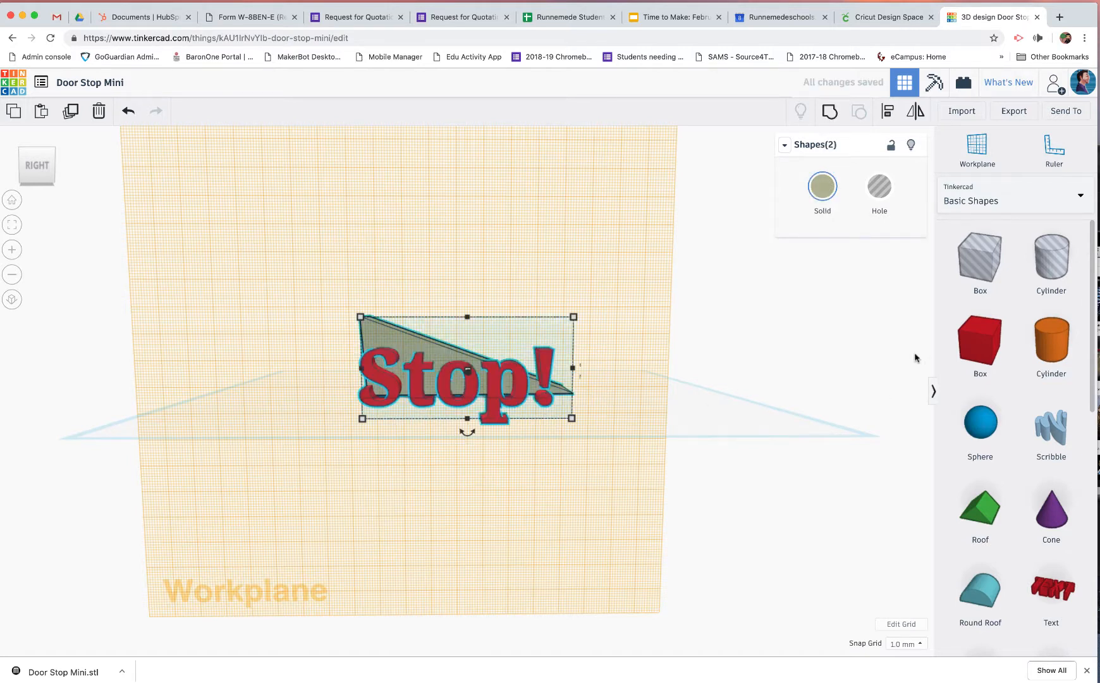
click(569, 420)
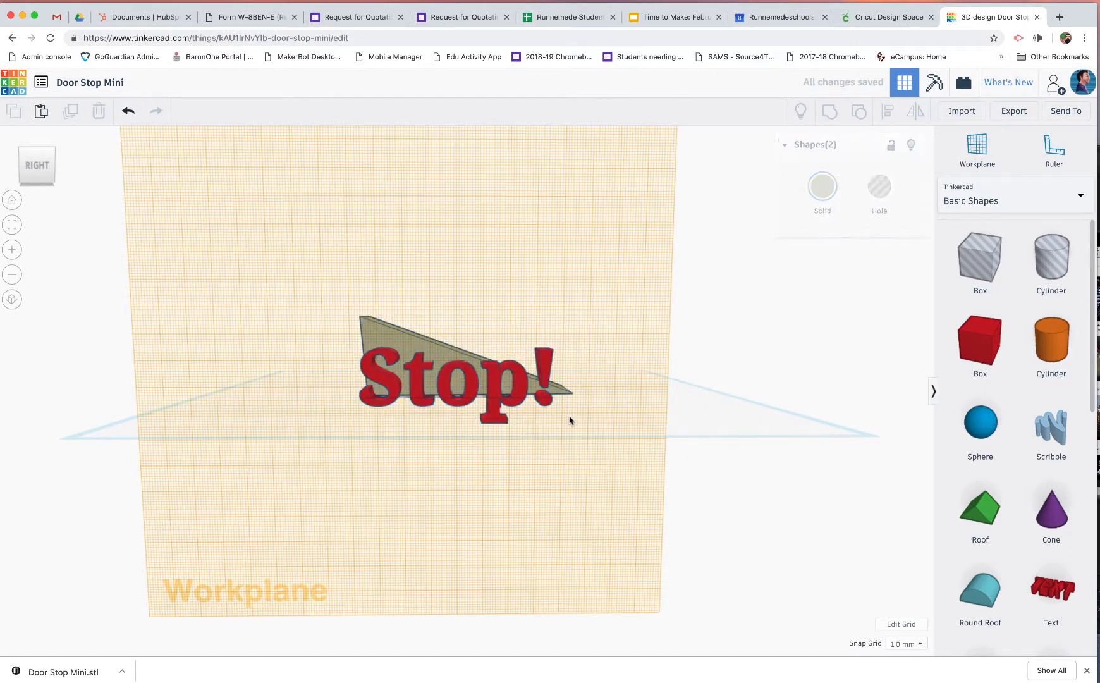
click(498, 386)
drag(548, 420, 471, 376)
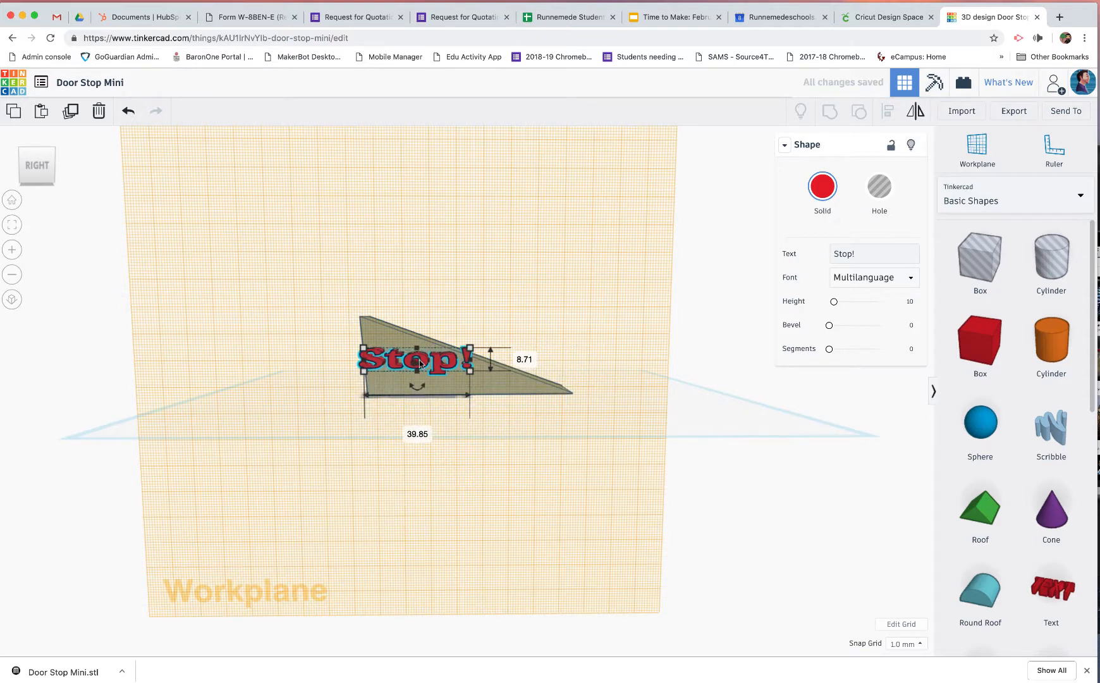
drag(420, 360, 435, 365)
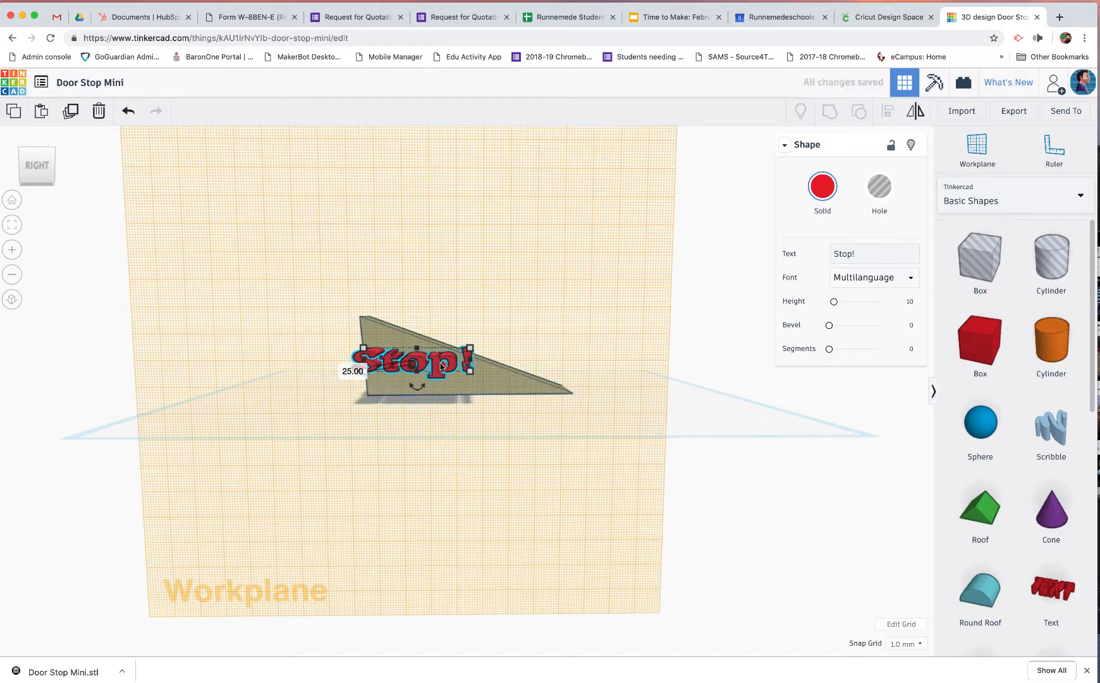
Step: Align the "Stop!" text with the tall end and the bottom edge of the door stop
drag(359, 293, 494, 384)
click(887, 111)
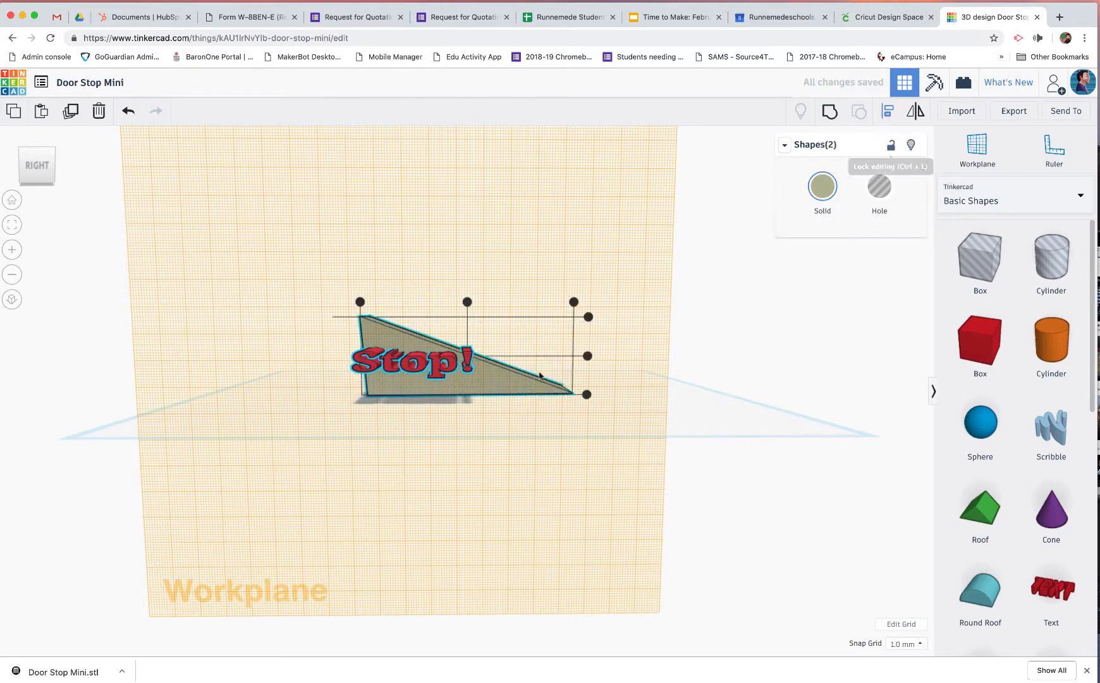
click(473, 309)
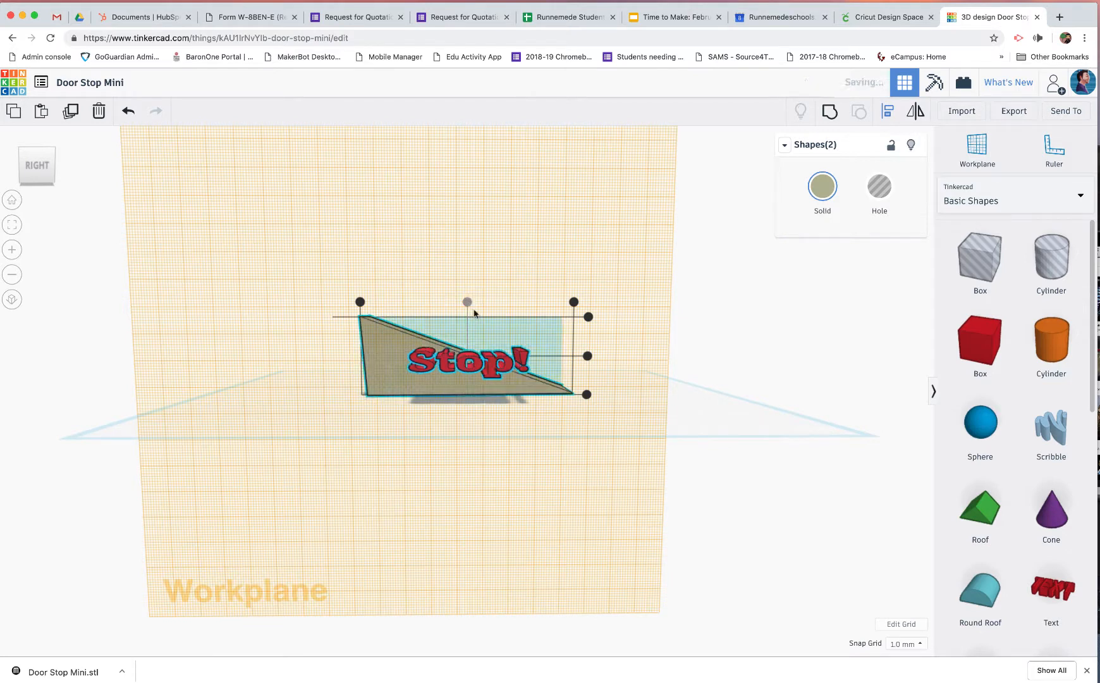
click(586, 394)
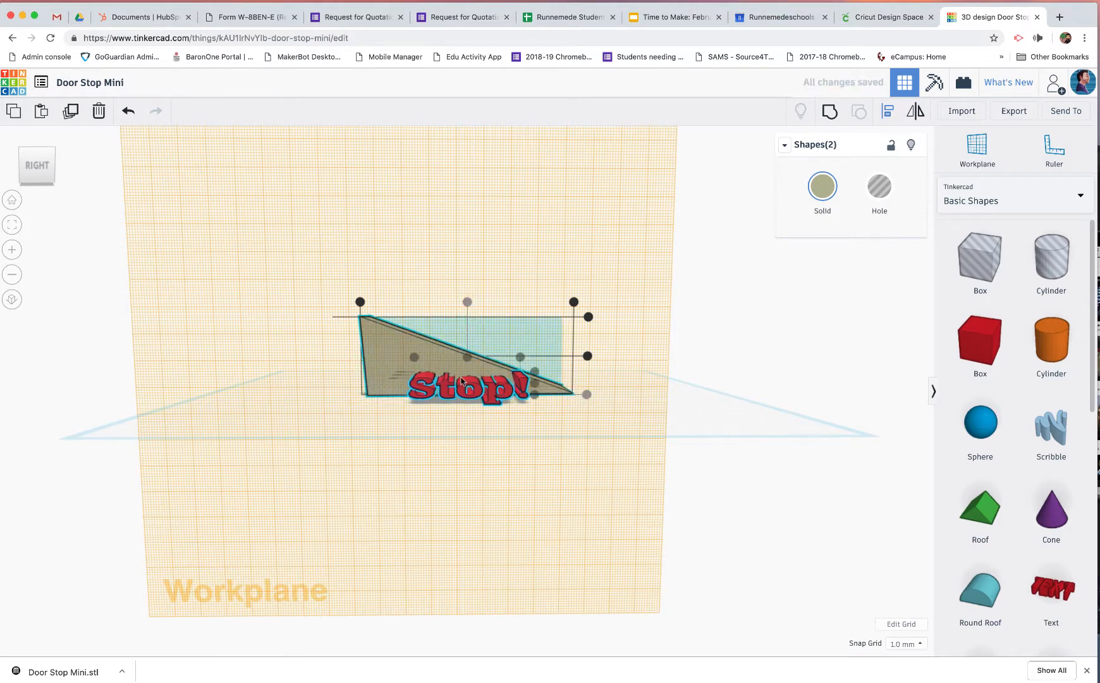
click(360, 302)
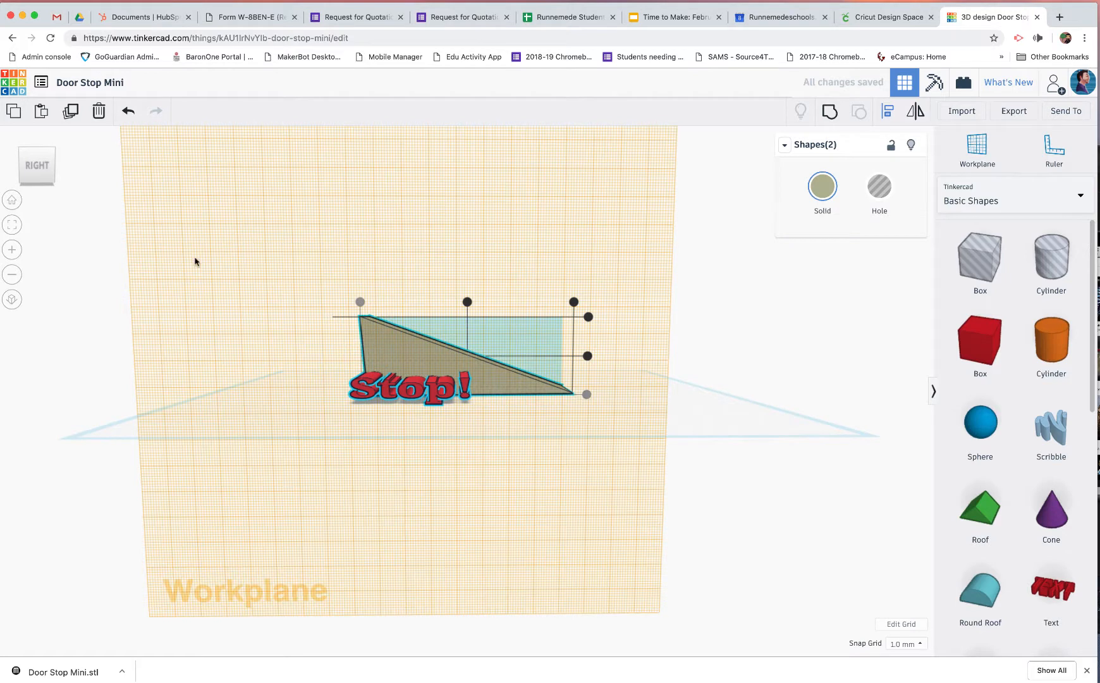
click(412, 414)
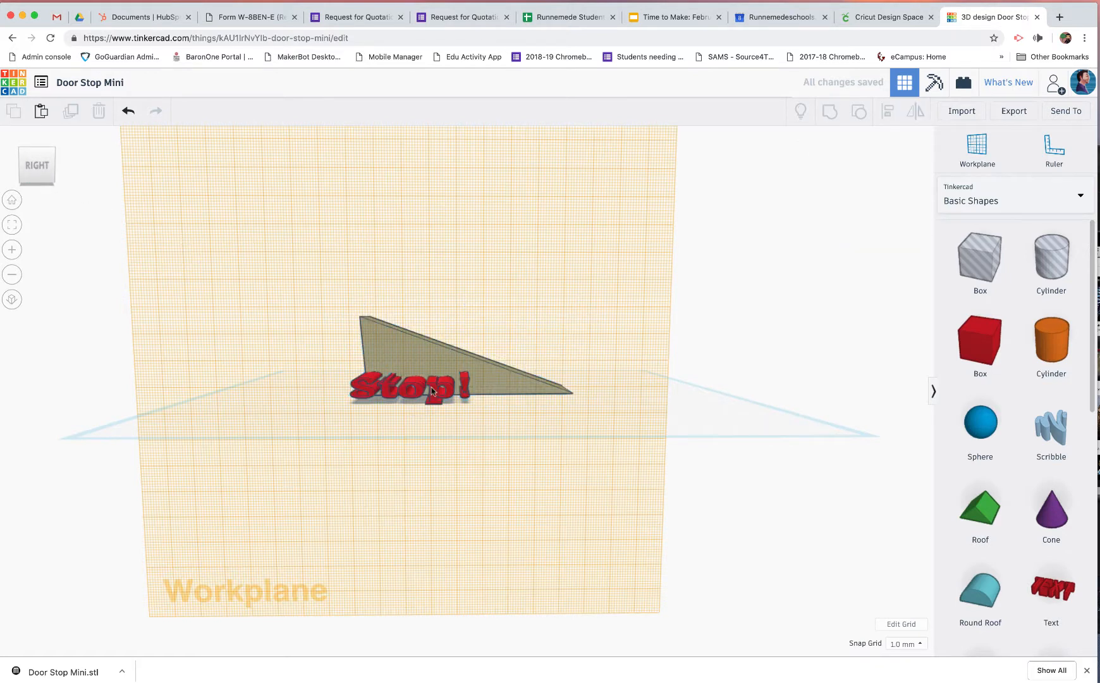
click(432, 387)
key(Up)
key(Up)
key(Up)
key(Up)
key(Up)
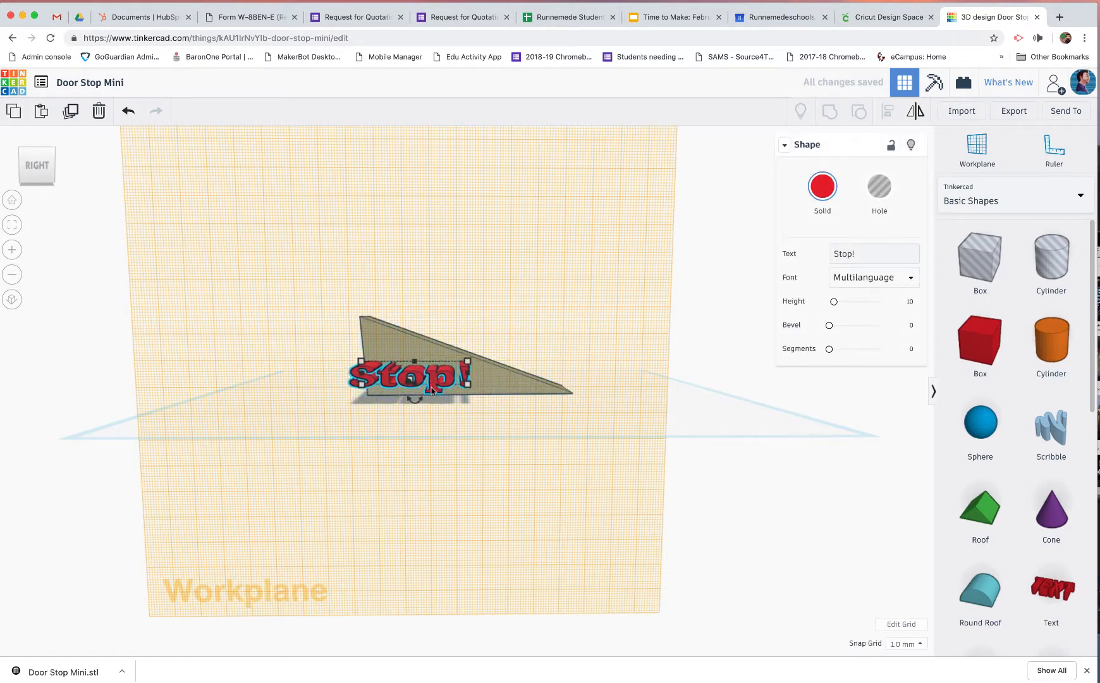
key(Down)
key(Down)
key(Down)
key(Down)
key(Down)
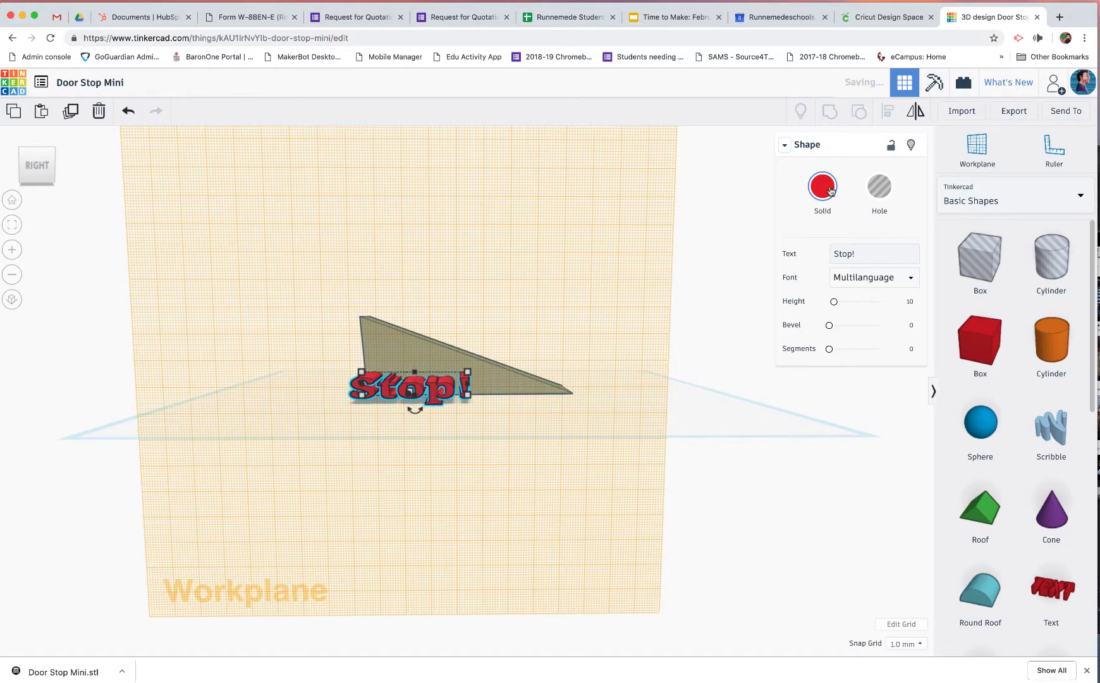
Step: Reset the workplane to the base grid and nudge the "Stop!" text back into the door stop's side face
click(342, 472)
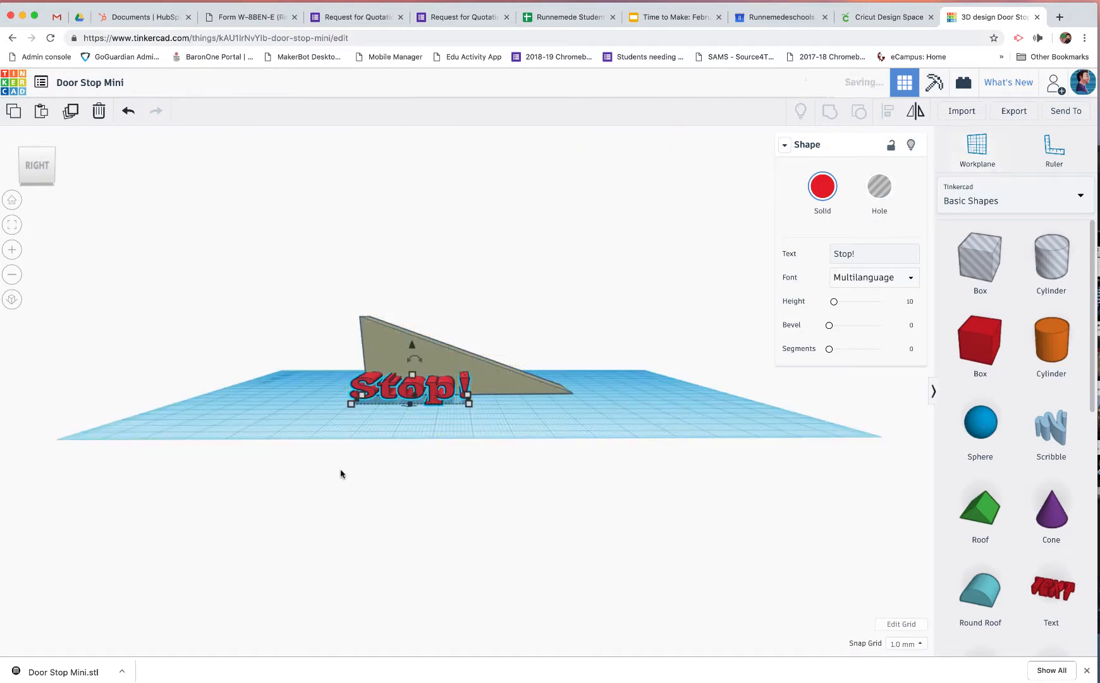
key(Up)
key(Up)
key(Up)
key(Up)
key(Up)
key(Up)
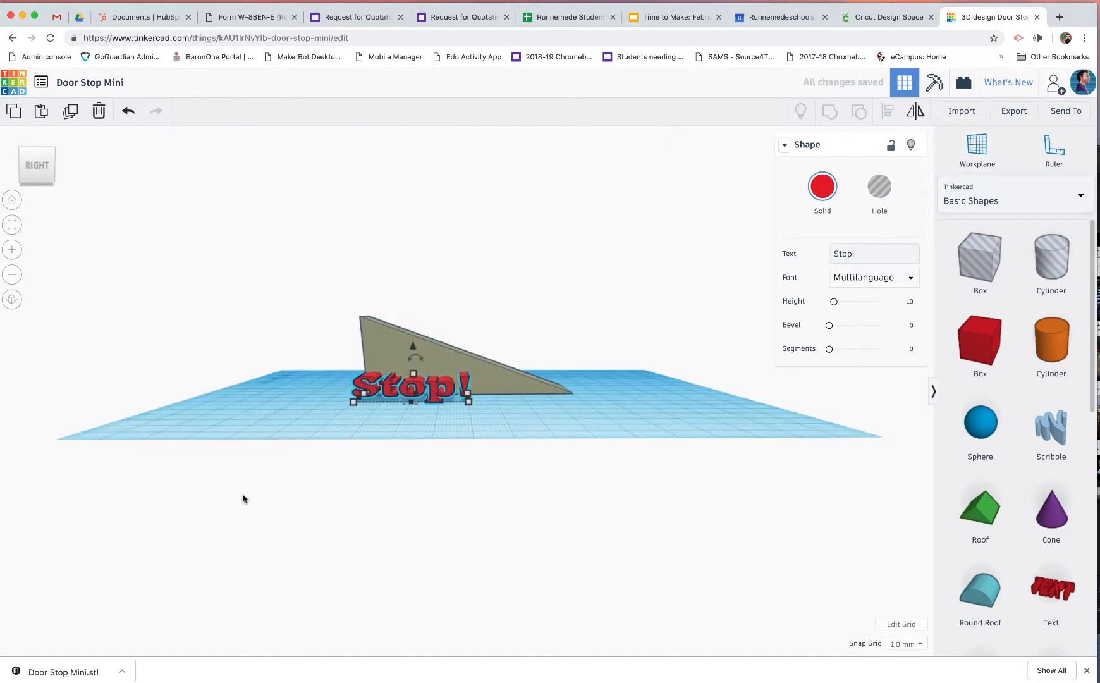
key(Up)
key(Up)
key(Up)
key(Up)
key(Up)
key(Up)
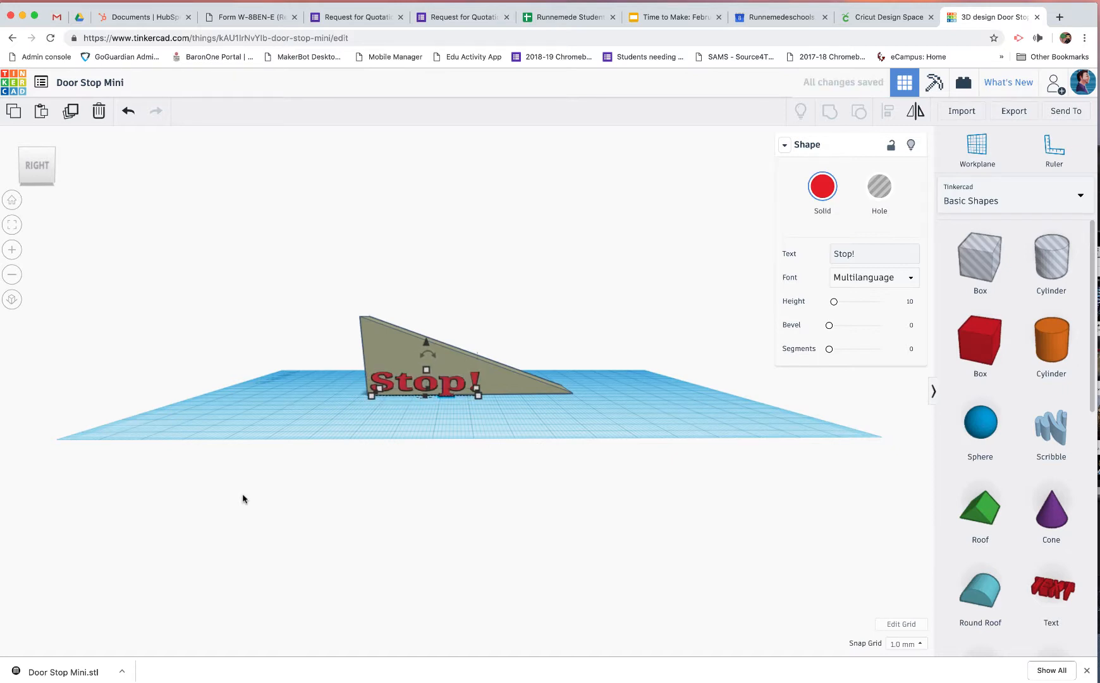
Step: Nudge the text slightly toward the thin end of the door stop and raise it slightly above the base
key(Right)
key(Right)
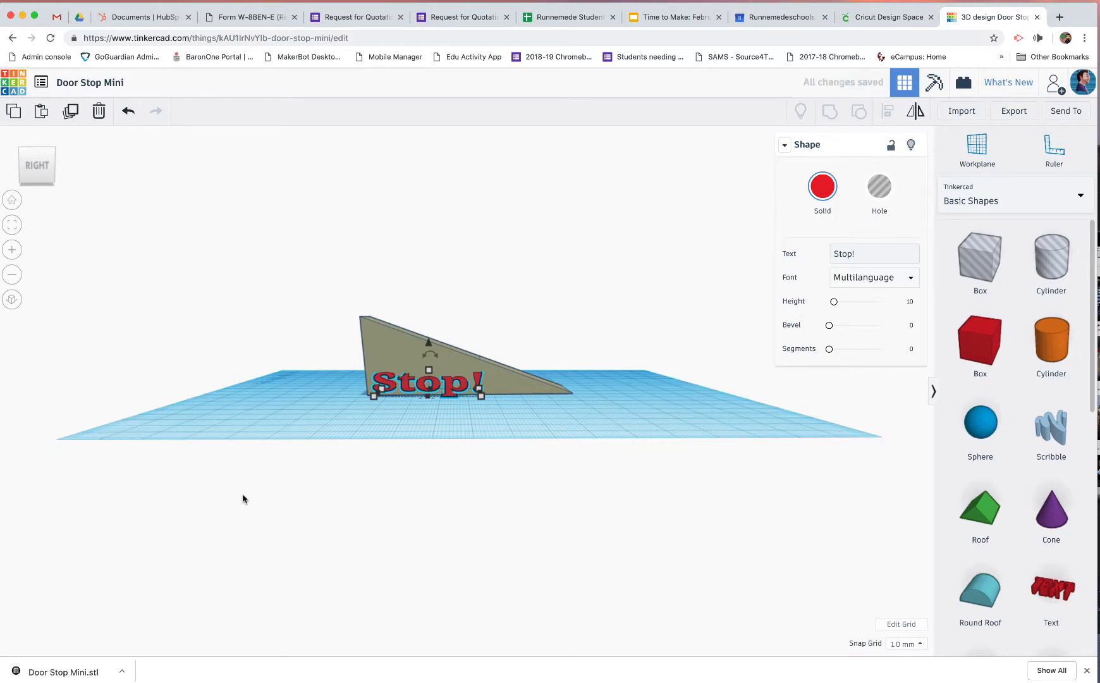
key(Up)
key(Up)
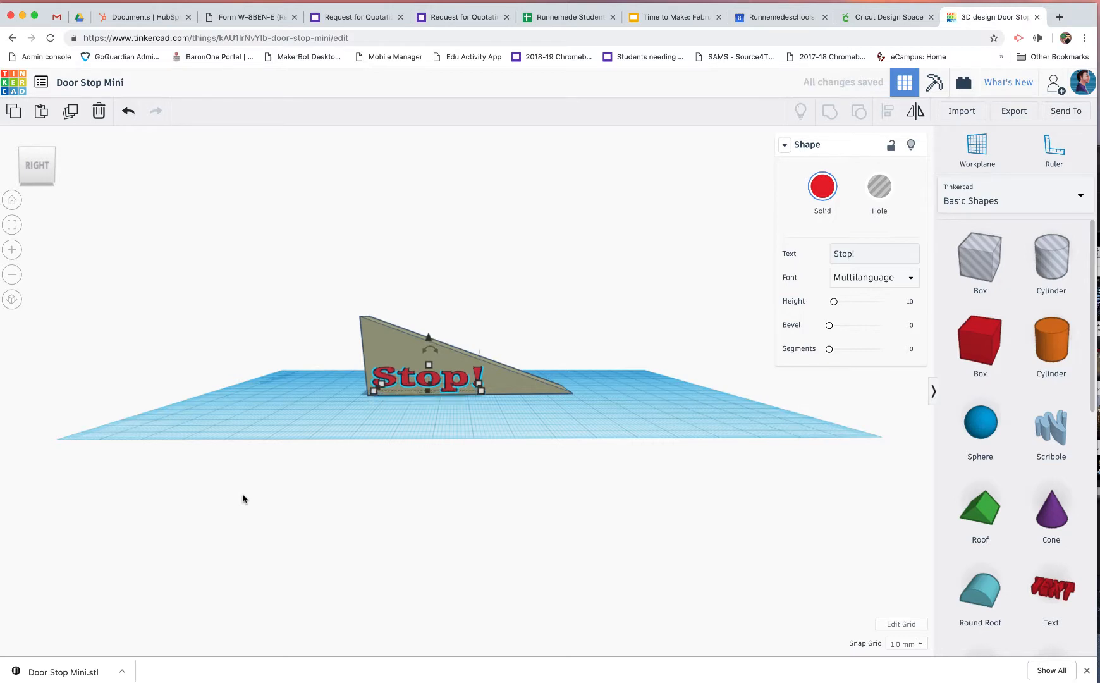
Step: Set the text's bevel to 0.79 and its segments to 3
mouse_move(37, 165)
mouse_down()
mouse_move(70, 158)
mouse_move(41, 163)
mouse_up()
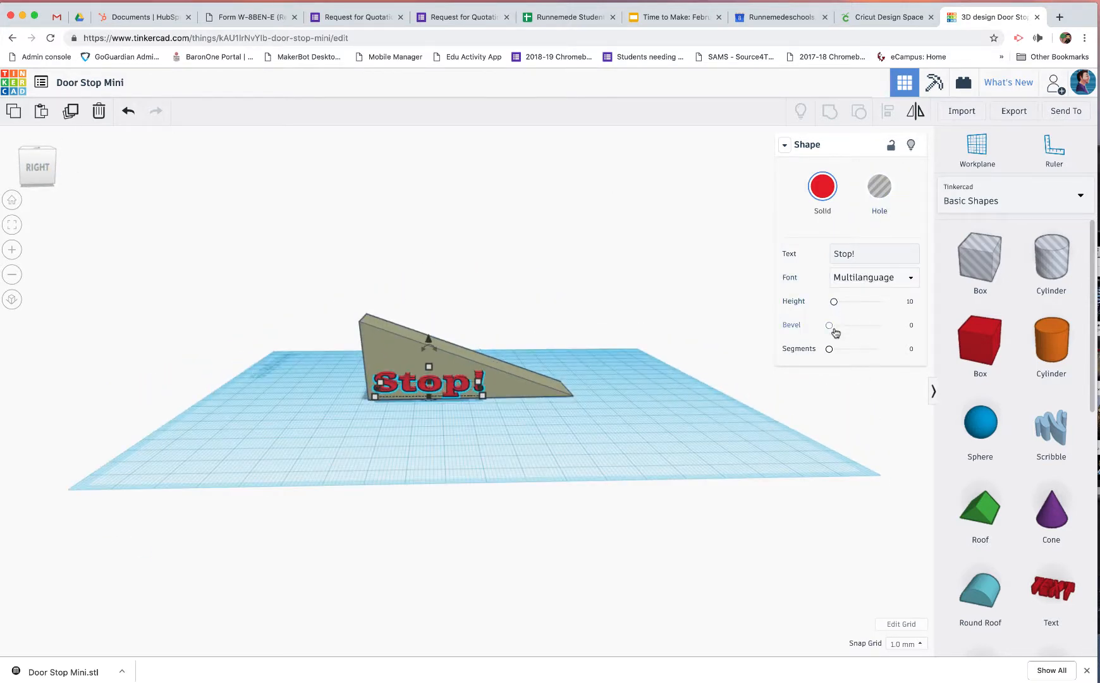
drag(830, 329, 860, 350)
key(Right)
key(Right)
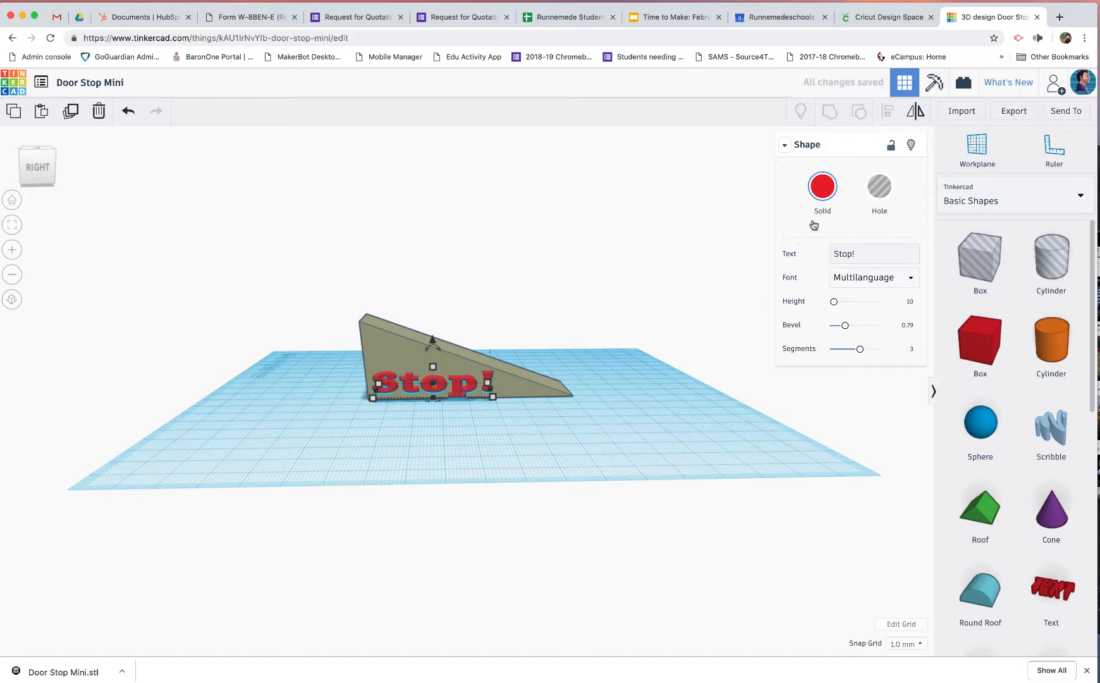
Step: Turn the text into a hole and group it with the door stop to engrave "Stop!" into the side
click(879, 186)
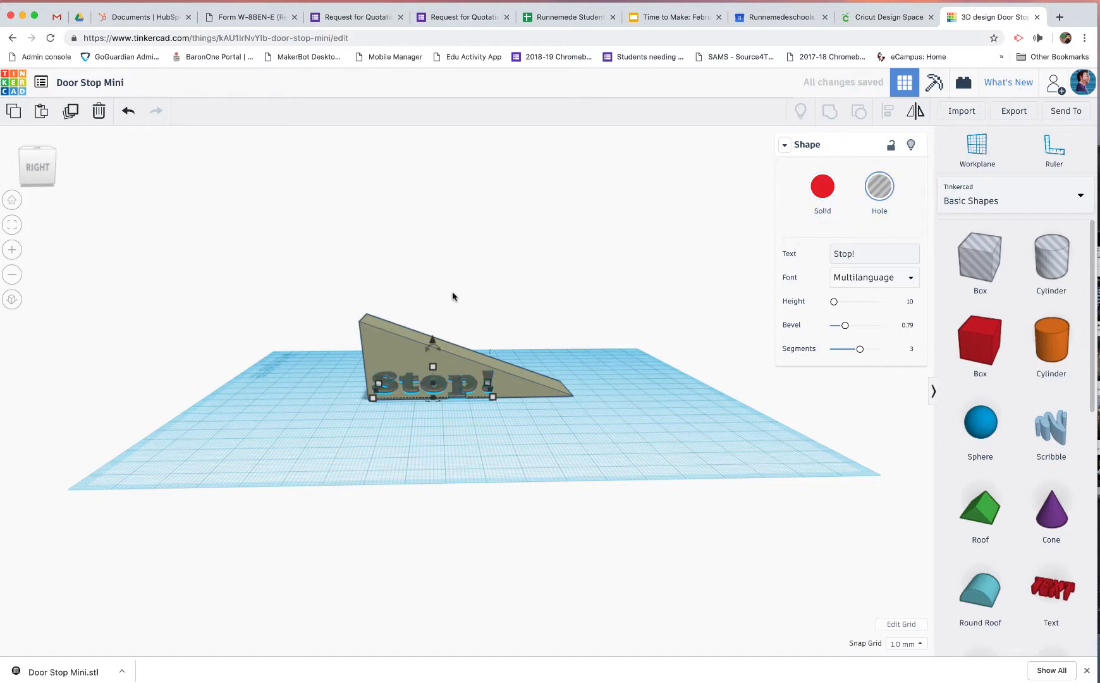
drag(453, 297, 383, 410)
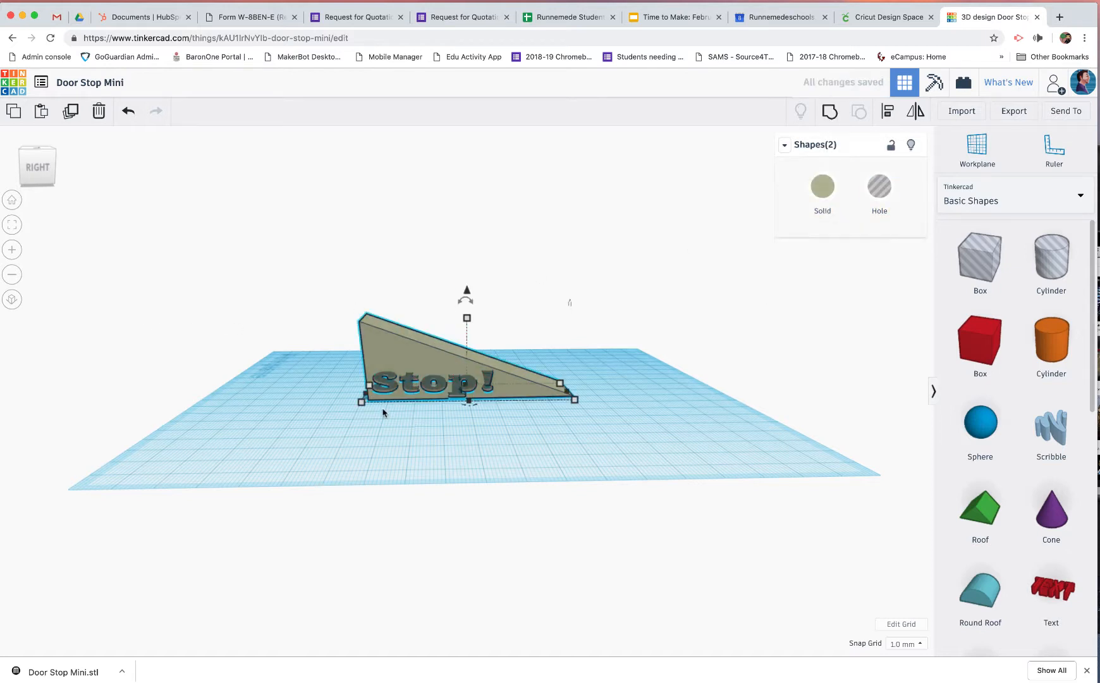
click(828, 112)
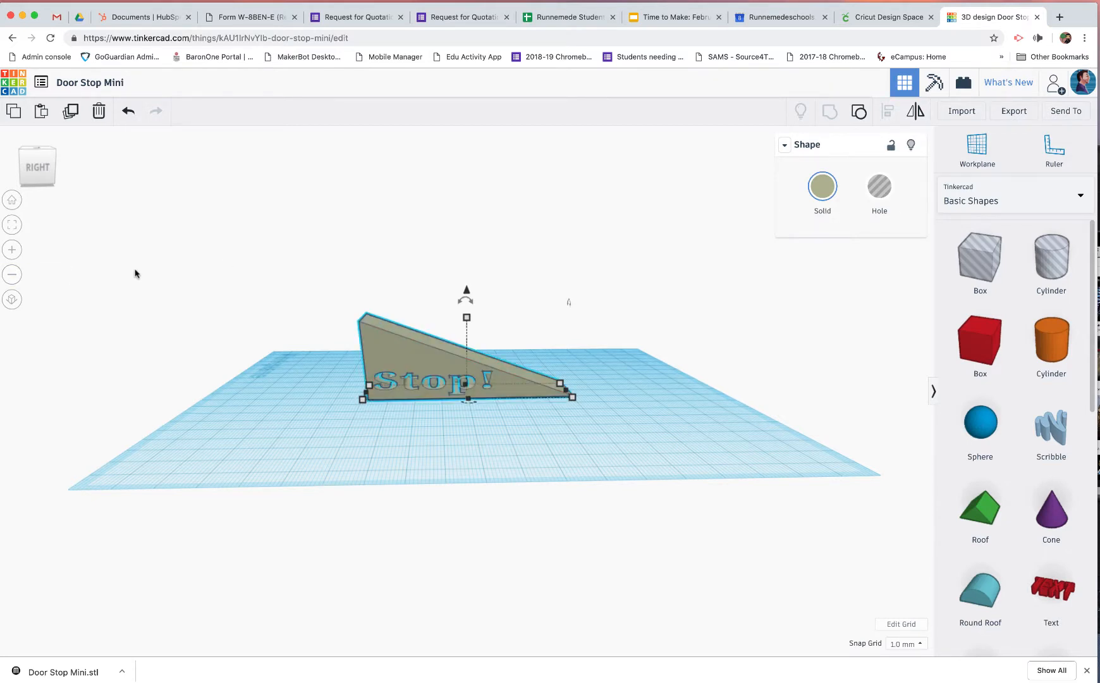
Step: Examine the engraved side of the door stop, then its front face
click(38, 168)
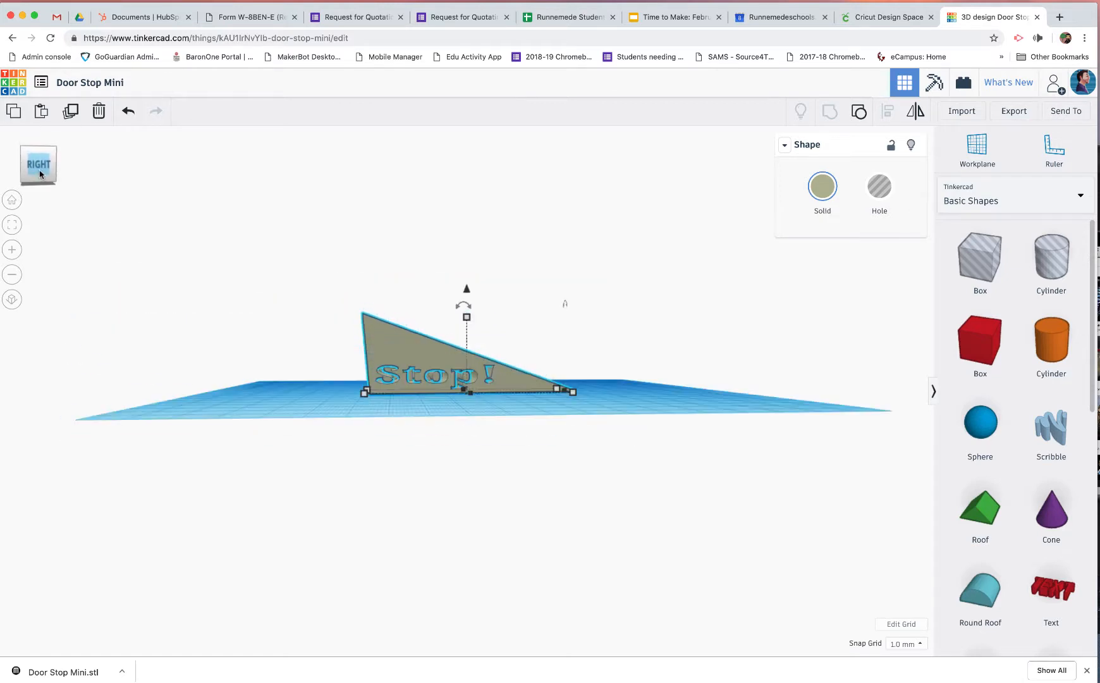
click(488, 399)
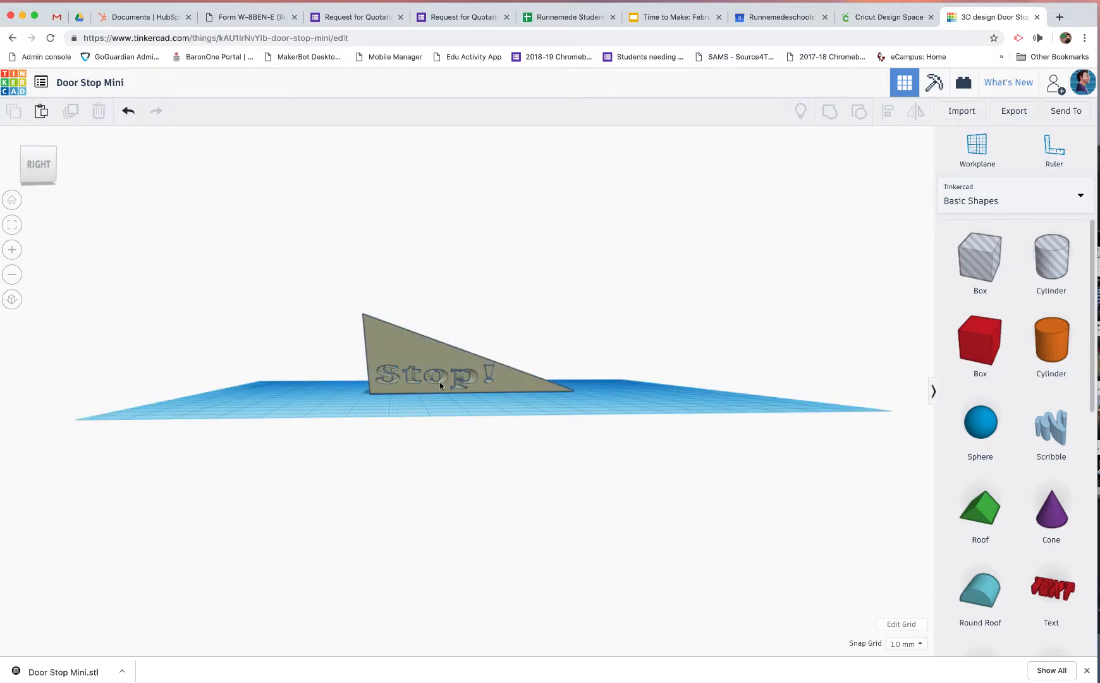
drag(30, 161, 64, 158)
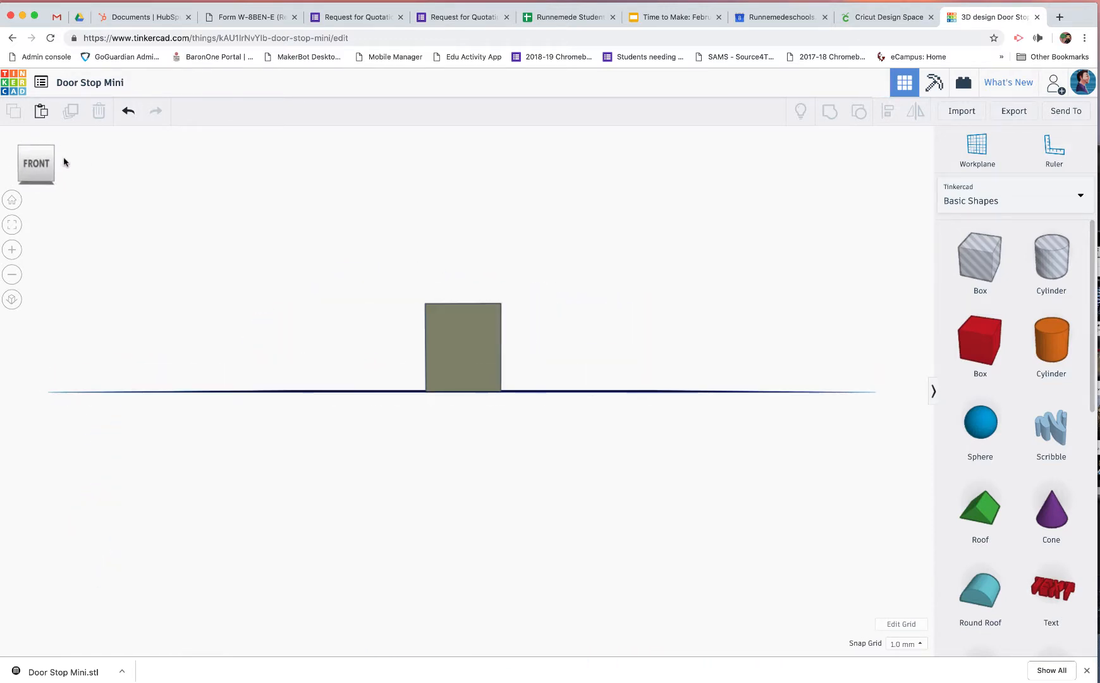
Step: Place a workplane on the door stop's front face and add a Scribble shape to it
click(988, 164)
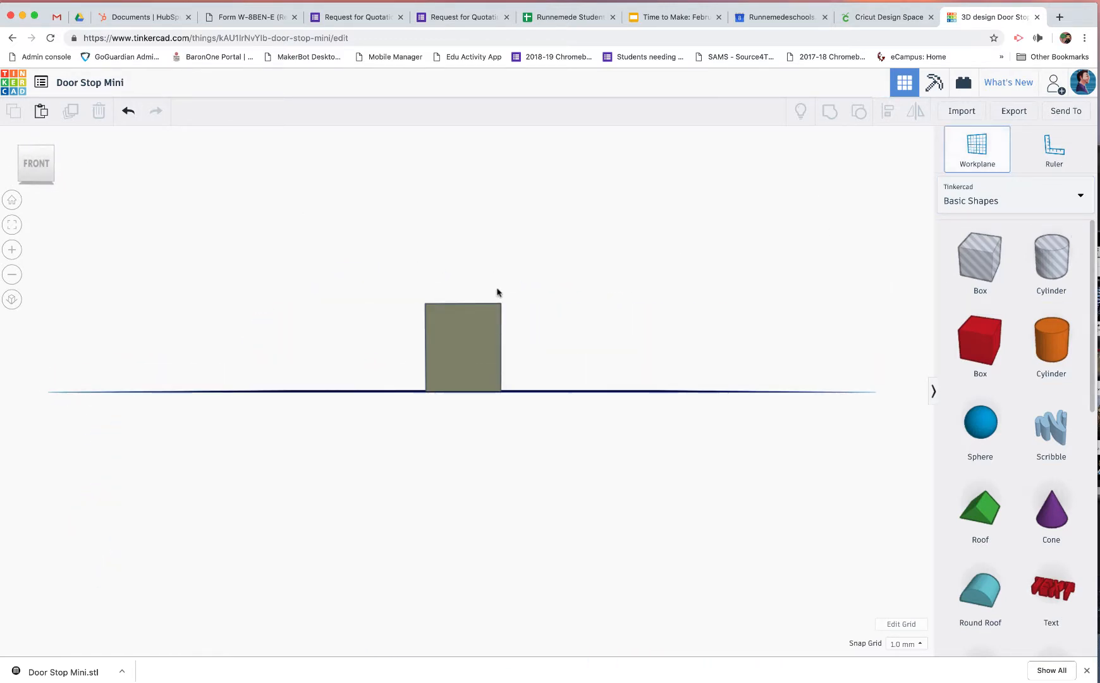
click(459, 347)
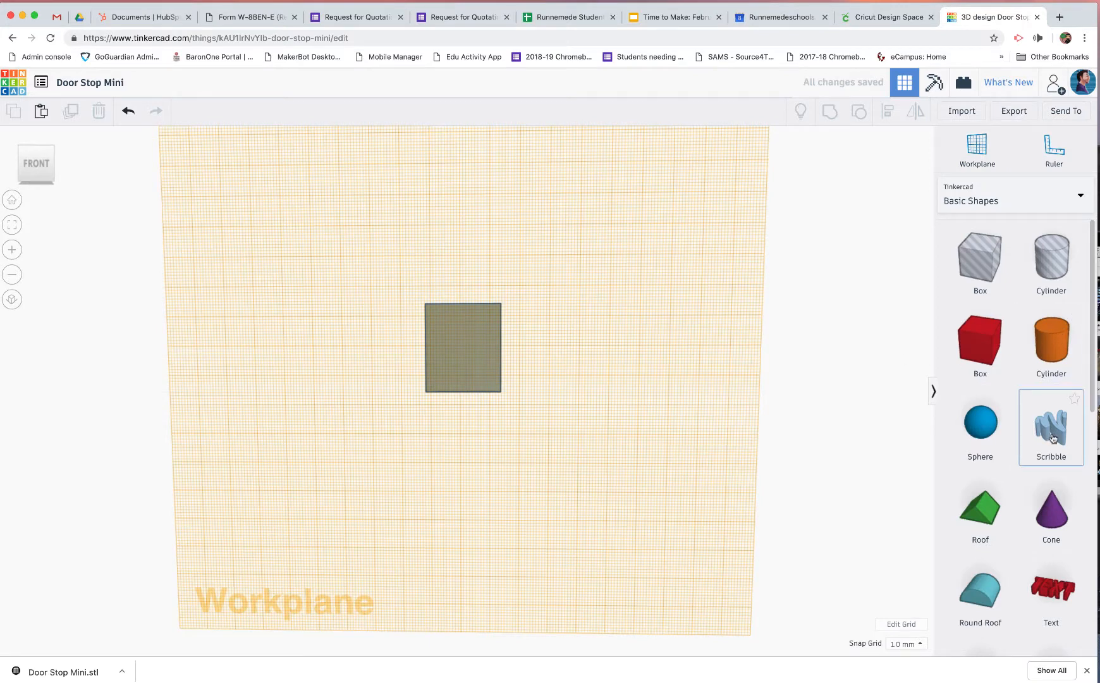
mouse_move(1051, 434)
mouse_down()
mouse_move(573, 386)
mouse_move(466, 340)
mouse_up()
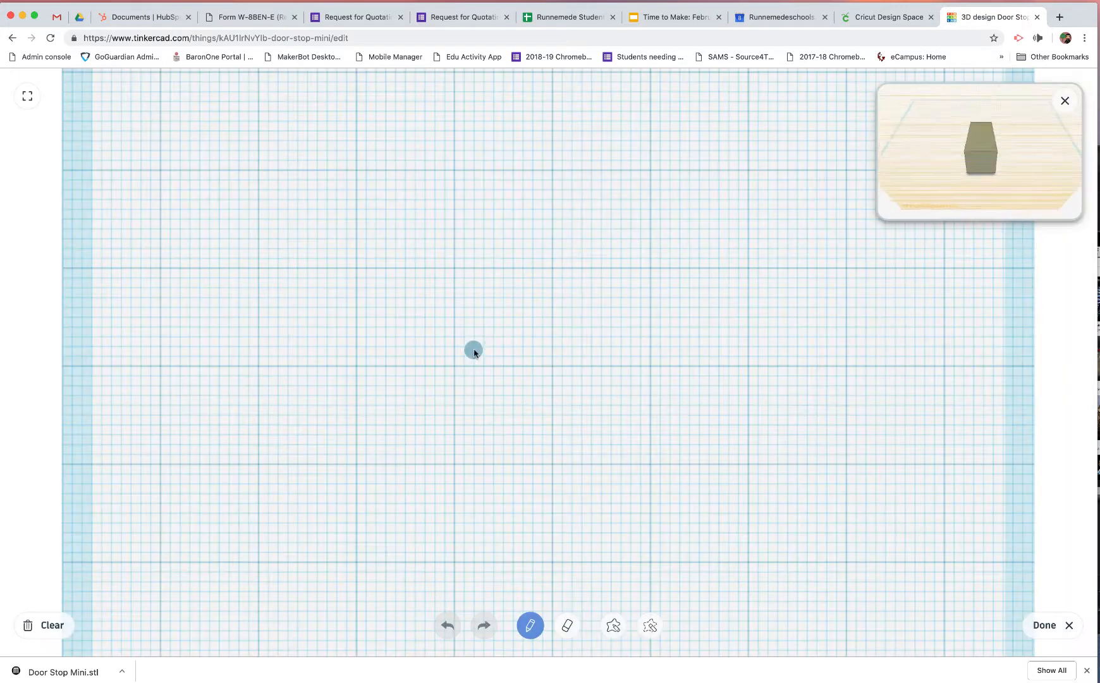
Step: Draw a smiley face with a closed outline, two eyes, a dot nose and a curved mouth, and finish the scribble
mouse_move(671, 199)
mouse_down()
mouse_move(594, 172)
mouse_move(656, 589)
mouse_move(678, 232)
mouse_move(654, 182)
mouse_up()
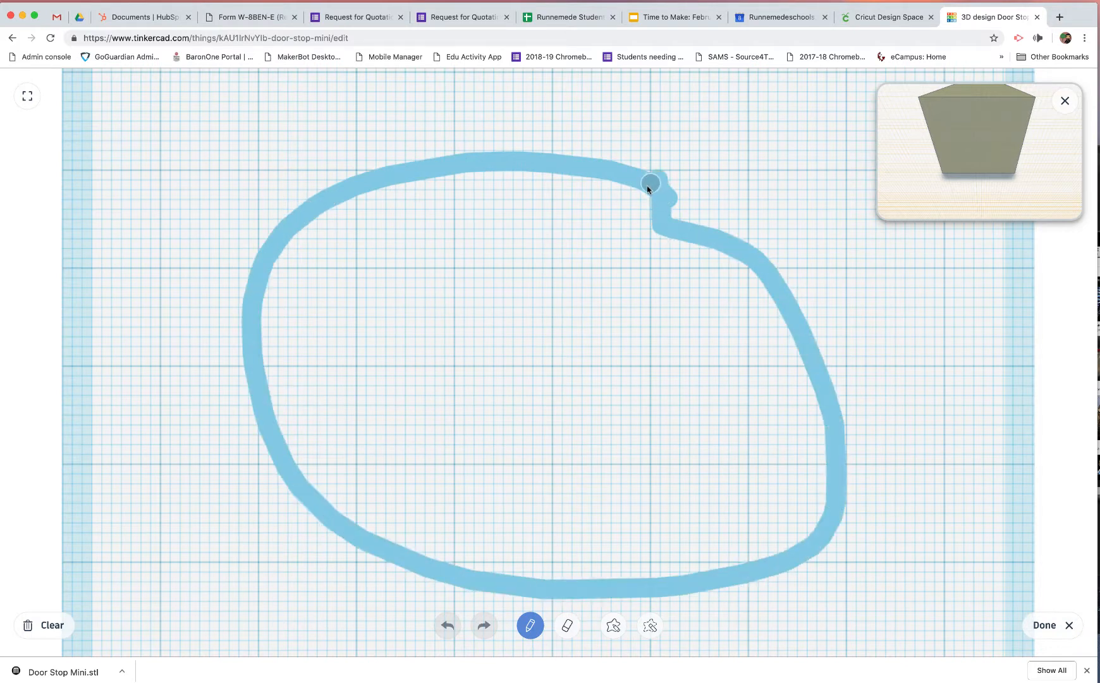
click(418, 297)
click(625, 290)
click(528, 386)
mouse_move(436, 419)
mouse_down()
mouse_move(820, 442)
mouse_move(802, 387)
mouse_up()
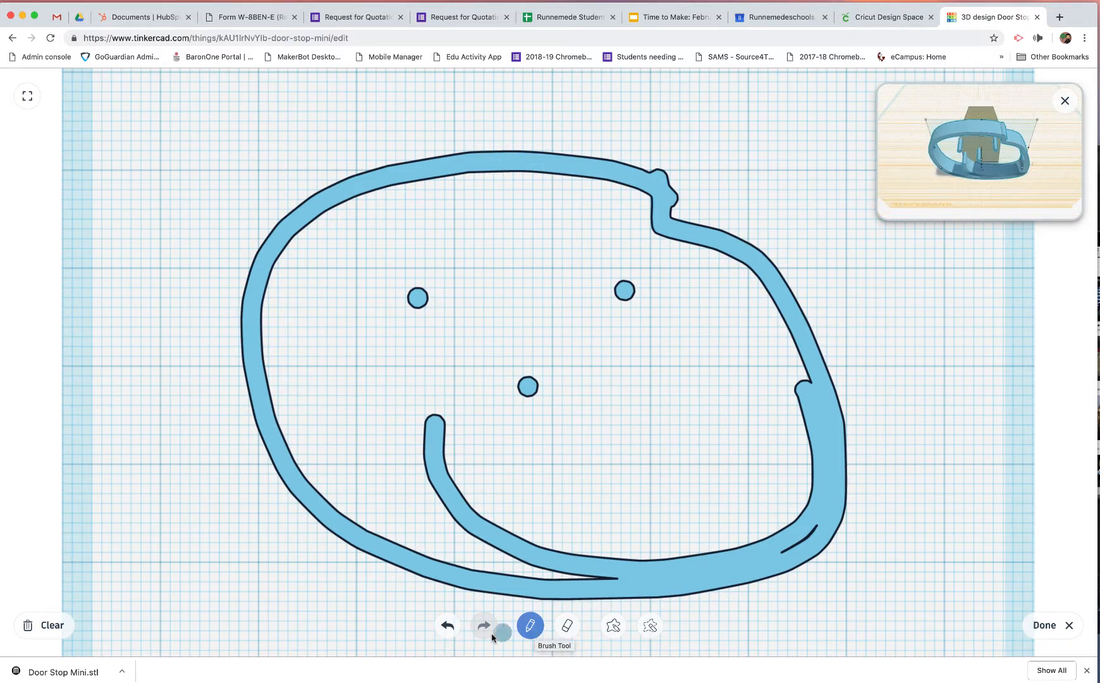
click(1027, 629)
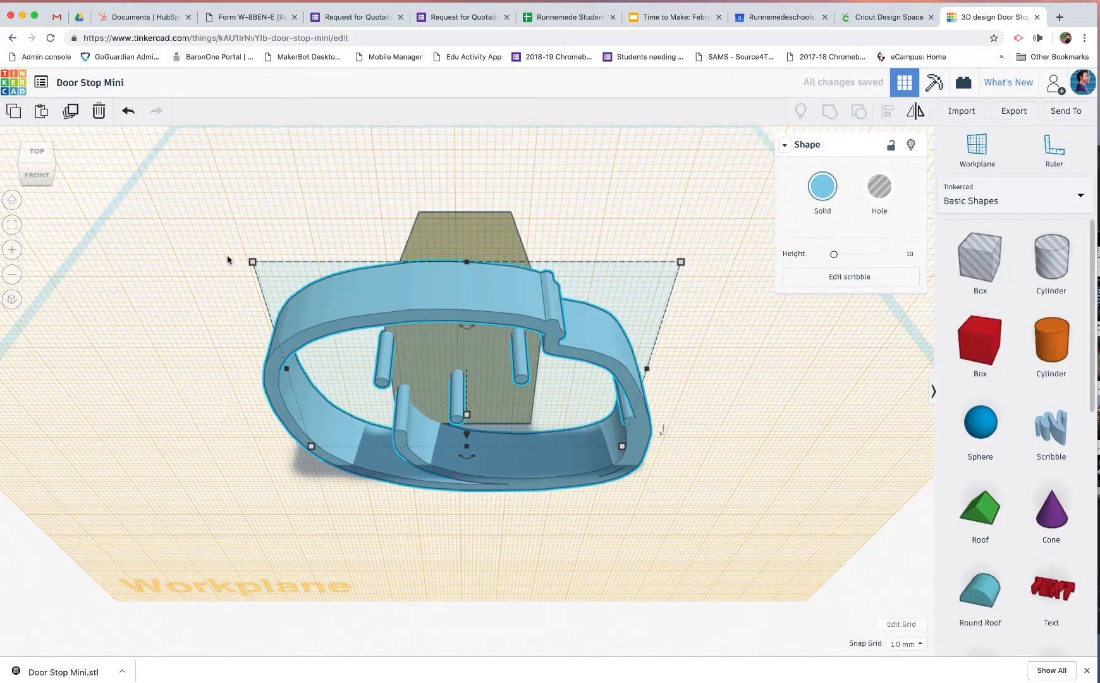
Step: Shrink the scribble to about 10.35 by 7 mm and align it to the middle of the door stop's height
mouse_move(252, 261)
mouse_down()
mouse_move(508, 377)
mouse_move(576, 428)
mouse_up()
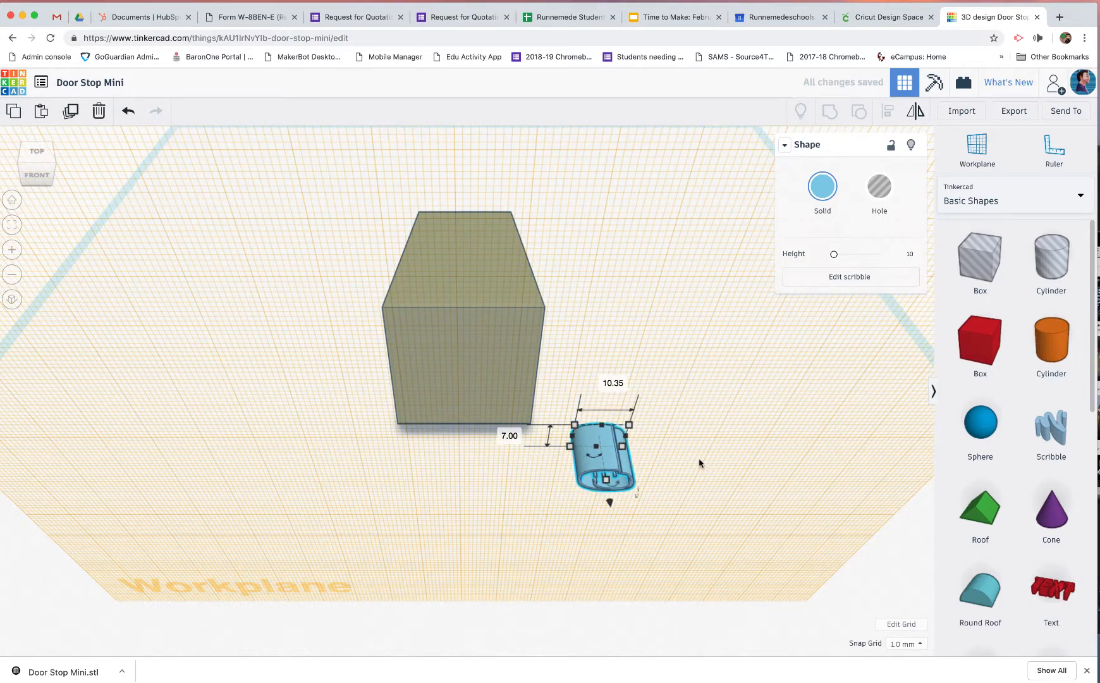
drag(699, 463, 407, 283)
click(884, 116)
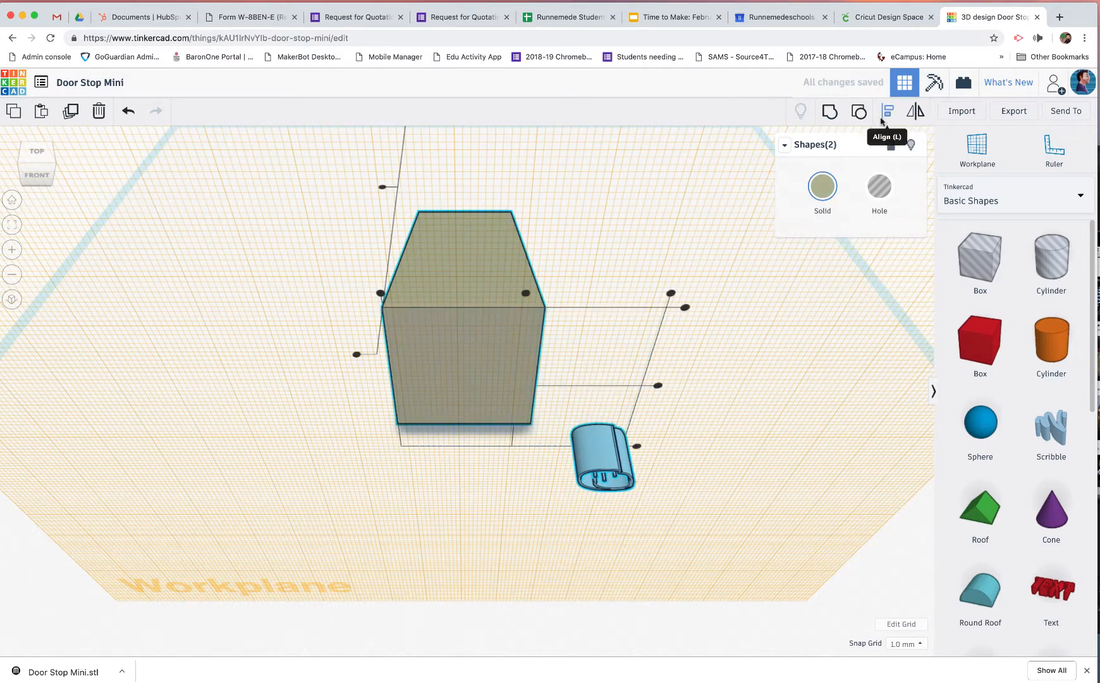
click(533, 303)
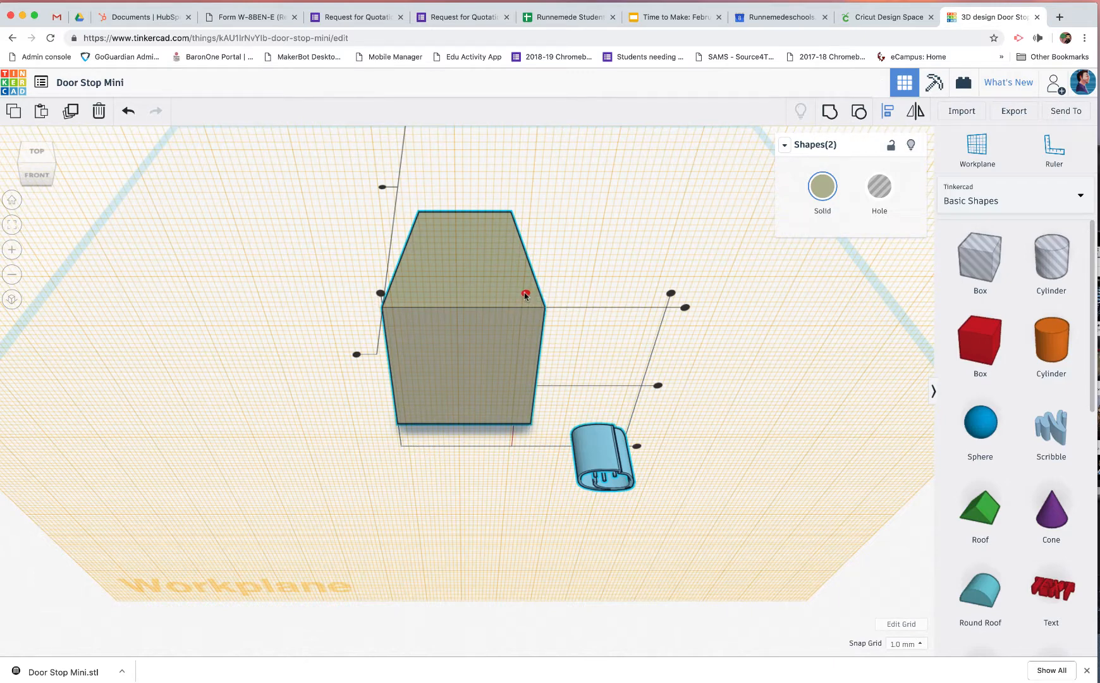
click(656, 386)
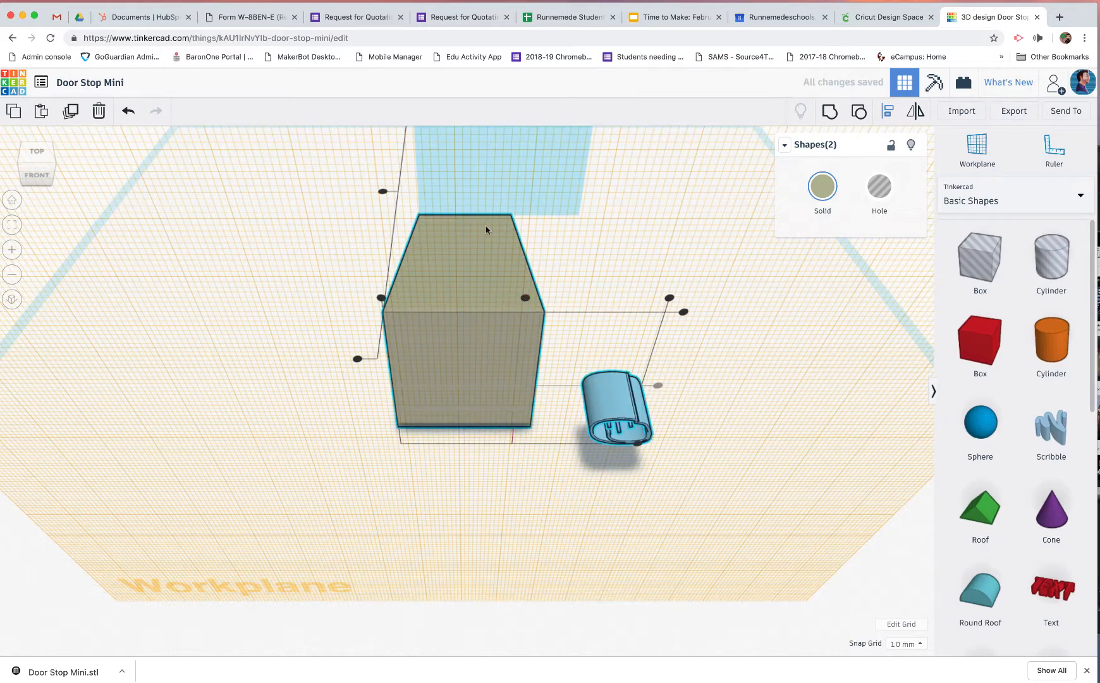
Step: Return the workplane to the base and align the scribble with the door stop, centred across the width and flush at the front
key(w)
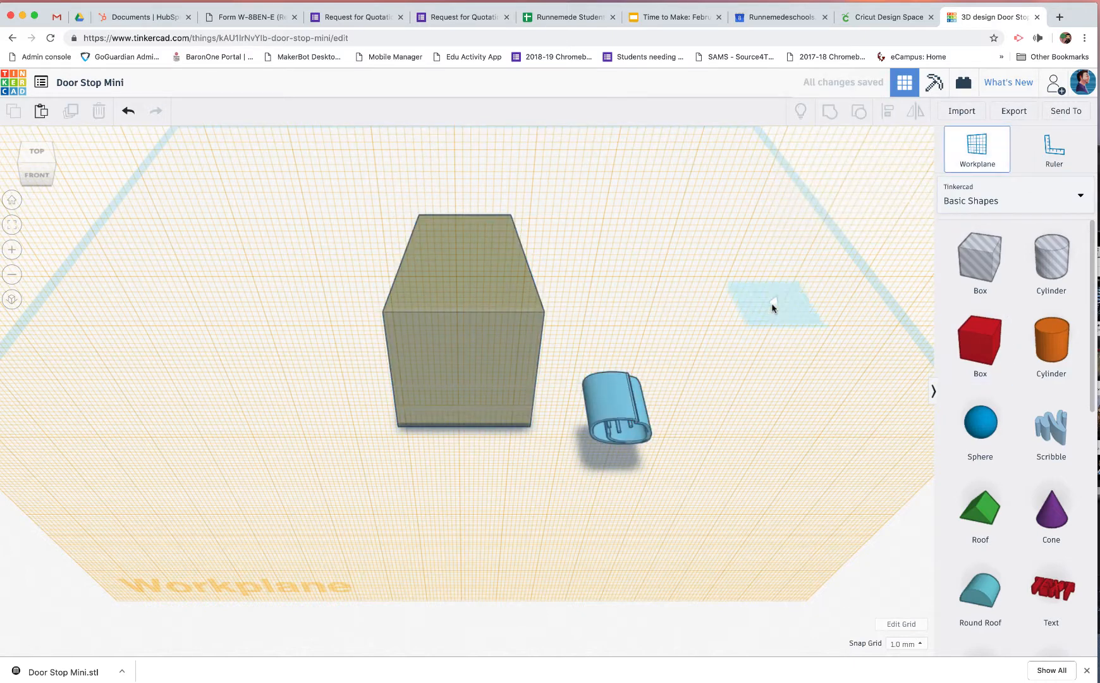
key(Escape)
drag(690, 460, 194, 198)
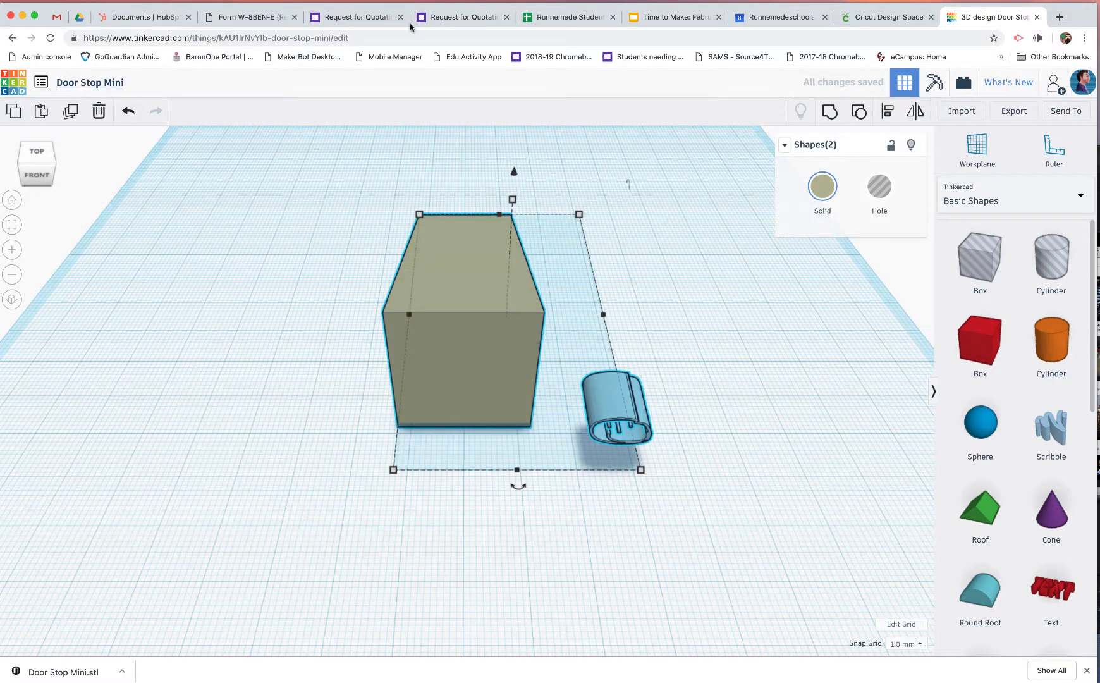
click(888, 111)
click(518, 487)
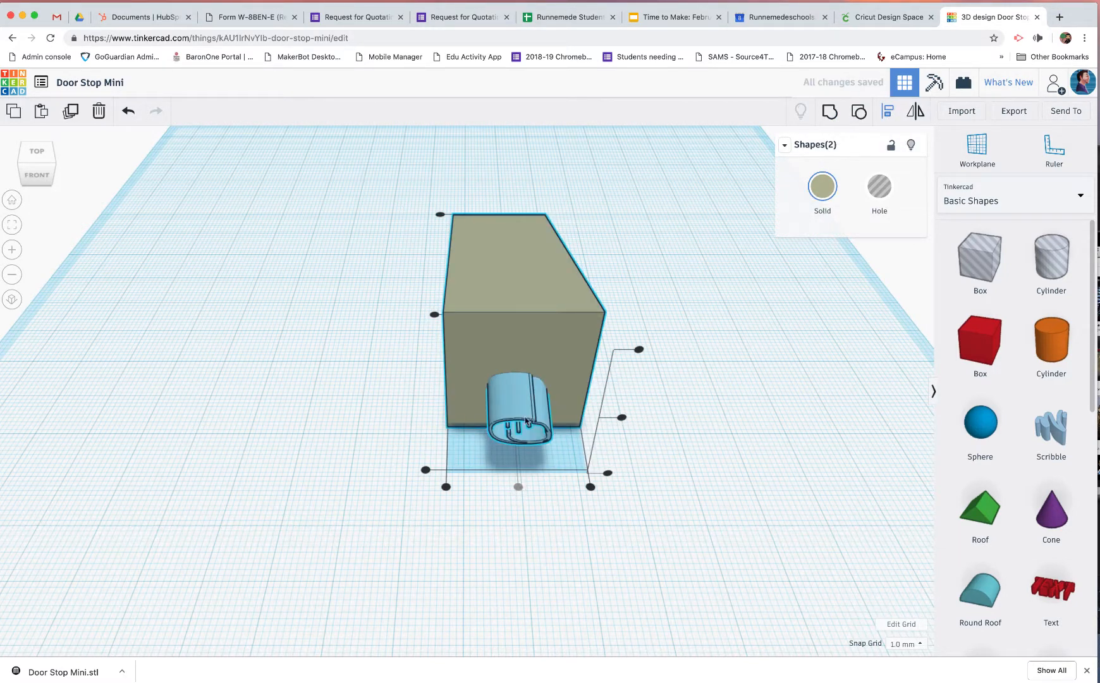
click(425, 471)
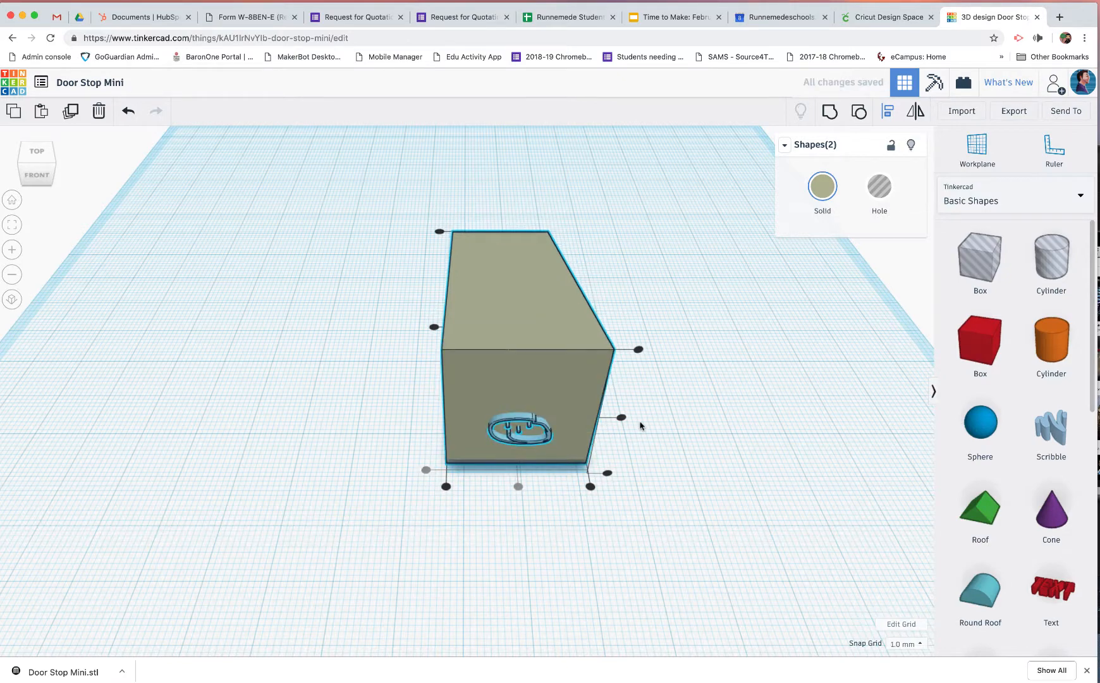
click(720, 457)
Step: Try to turn the scribble and the door stop into holes and group them
mouse_move(41, 166)
mouse_down()
mouse_move(41, 152)
mouse_move(9, 159)
mouse_move(74, 162)
mouse_move(27, 161)
mouse_up()
click(26, 160)
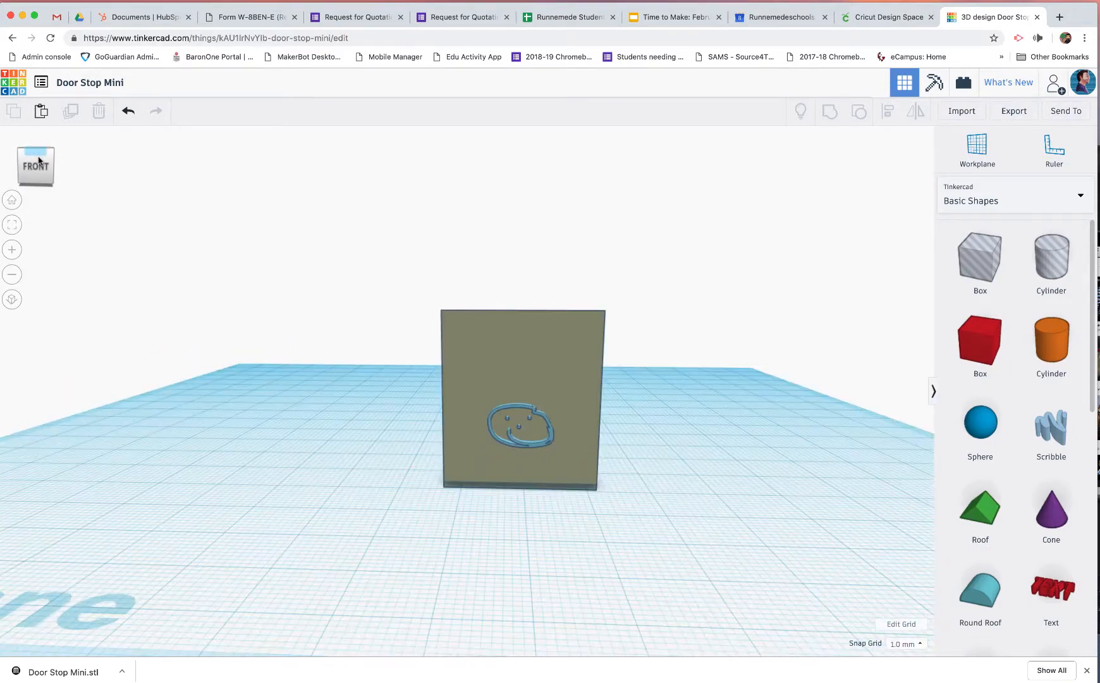
drag(211, 260, 672, 493)
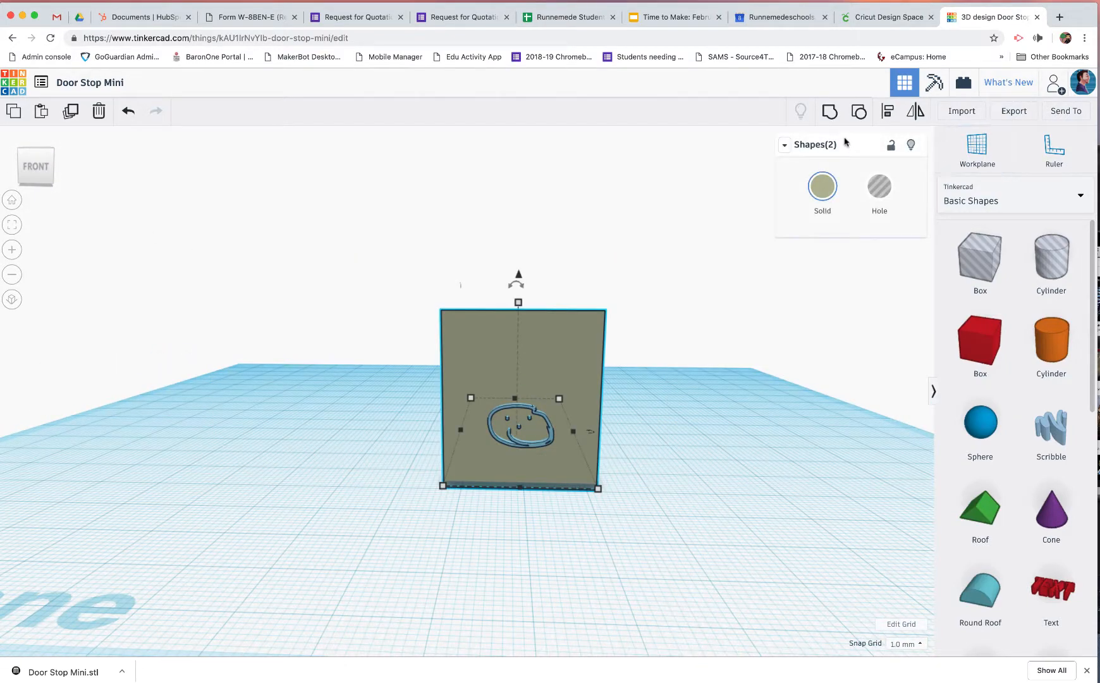
click(879, 186)
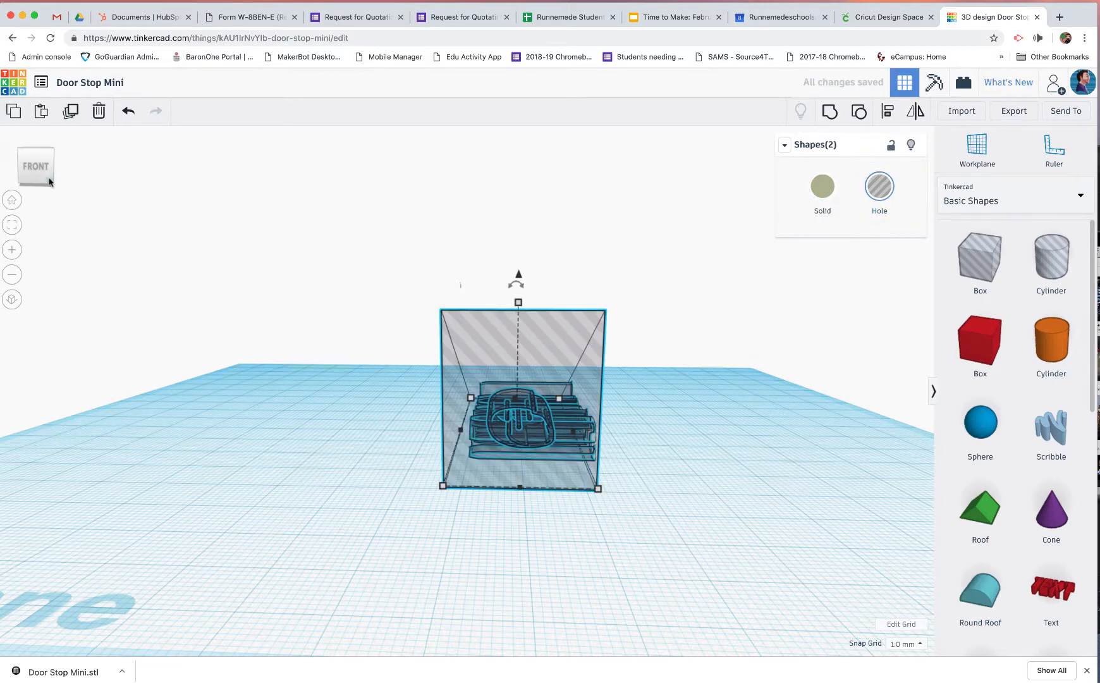
mouse_move(50, 181)
mouse_down()
mouse_move(38, 182)
mouse_move(67, 177)
mouse_move(42, 182)
mouse_up()
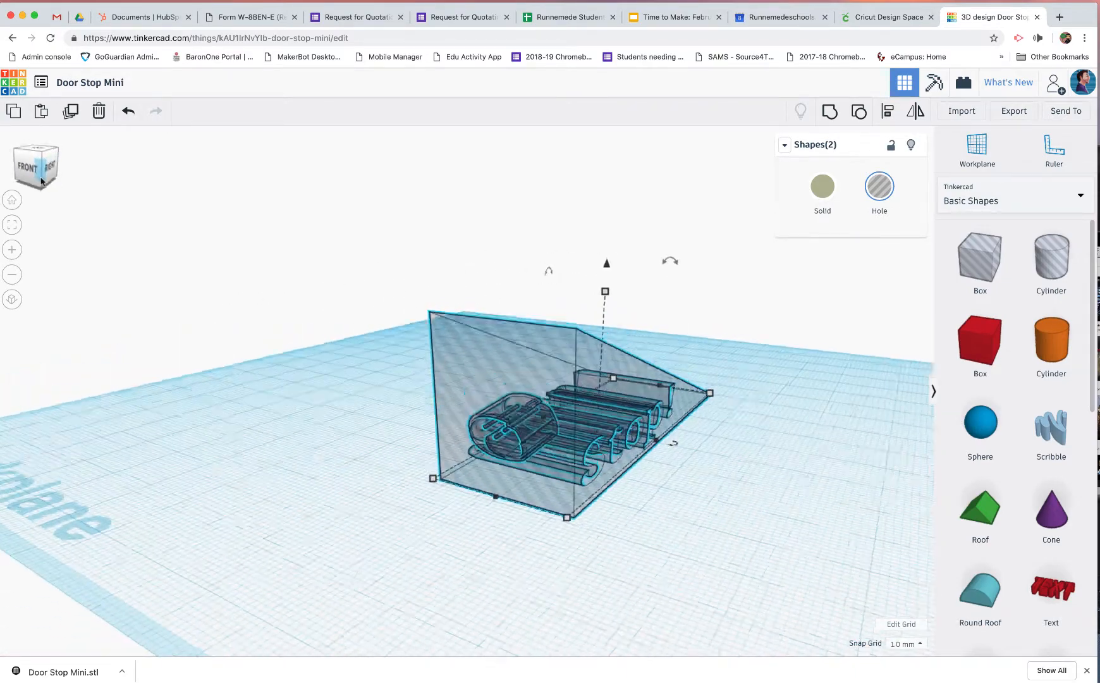
click(40, 180)
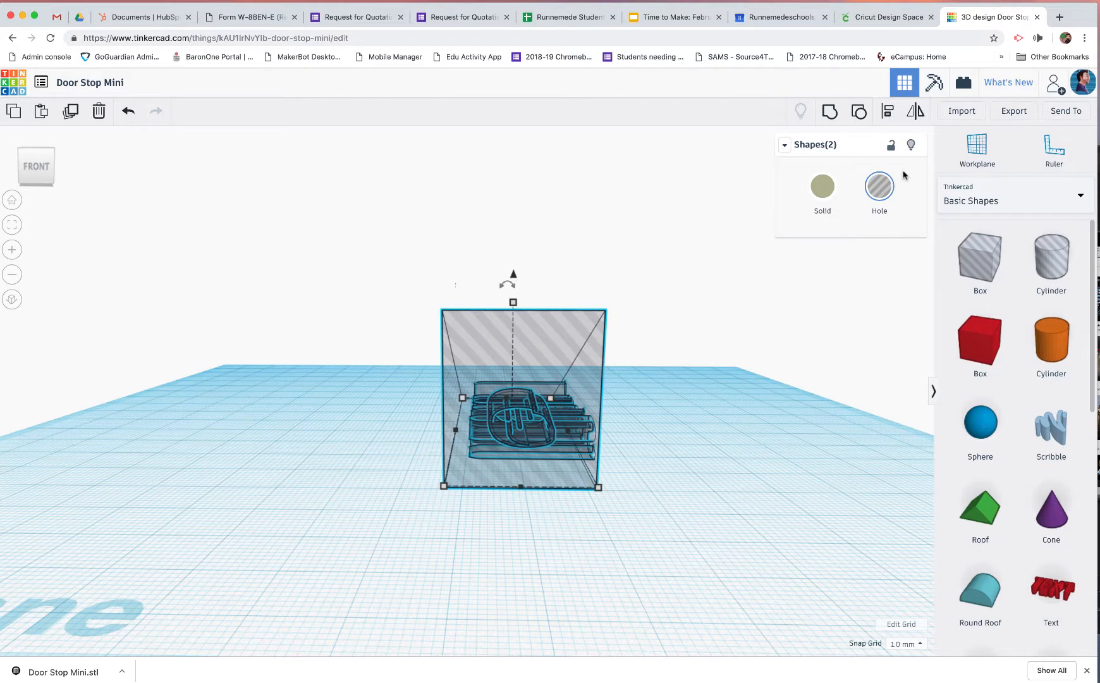
click(830, 112)
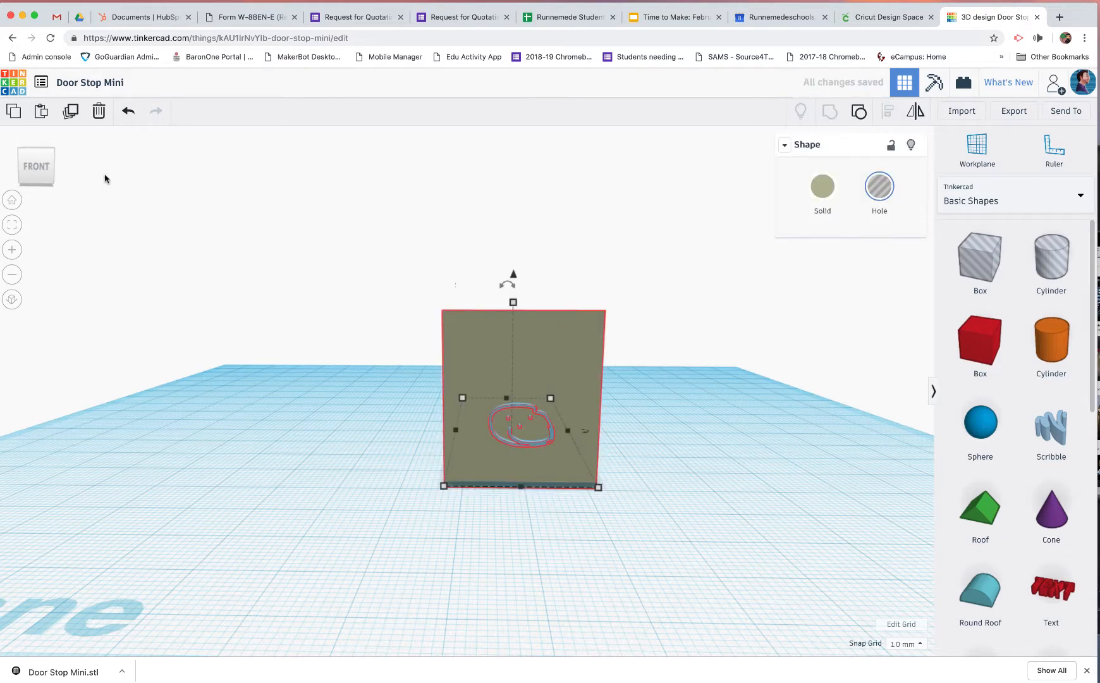
click(858, 111)
Step: Ungroup the door stop and move the "Stop!" text hole outward from the side so it cuts in less deeply
drag(49, 171, 19, 178)
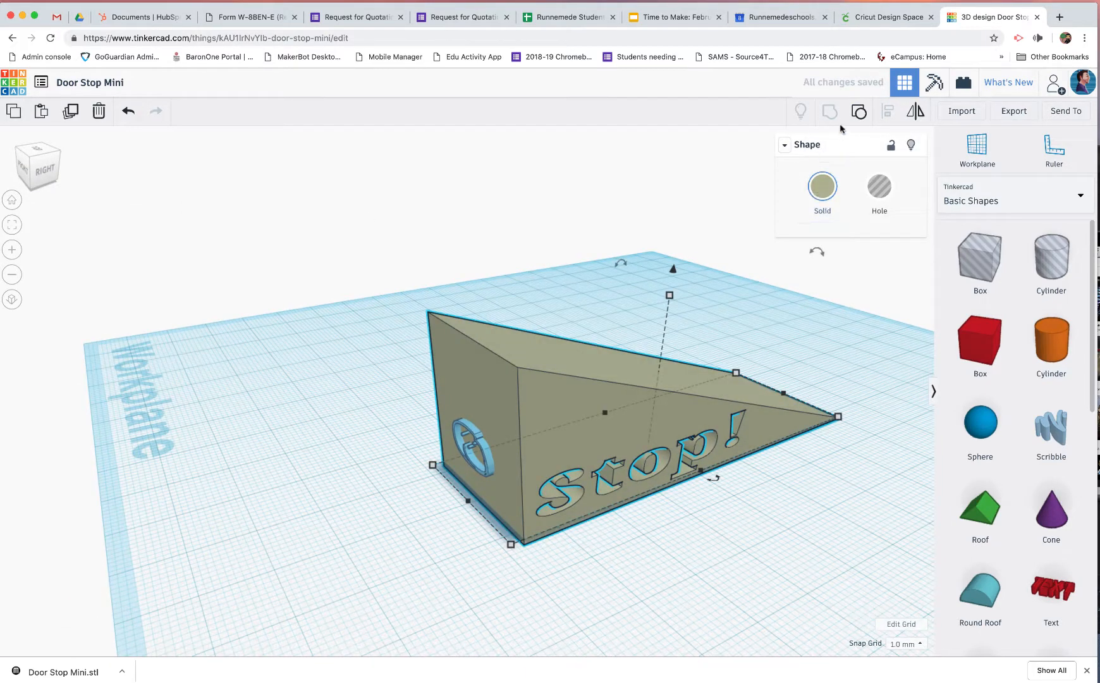
click(859, 111)
click(652, 472)
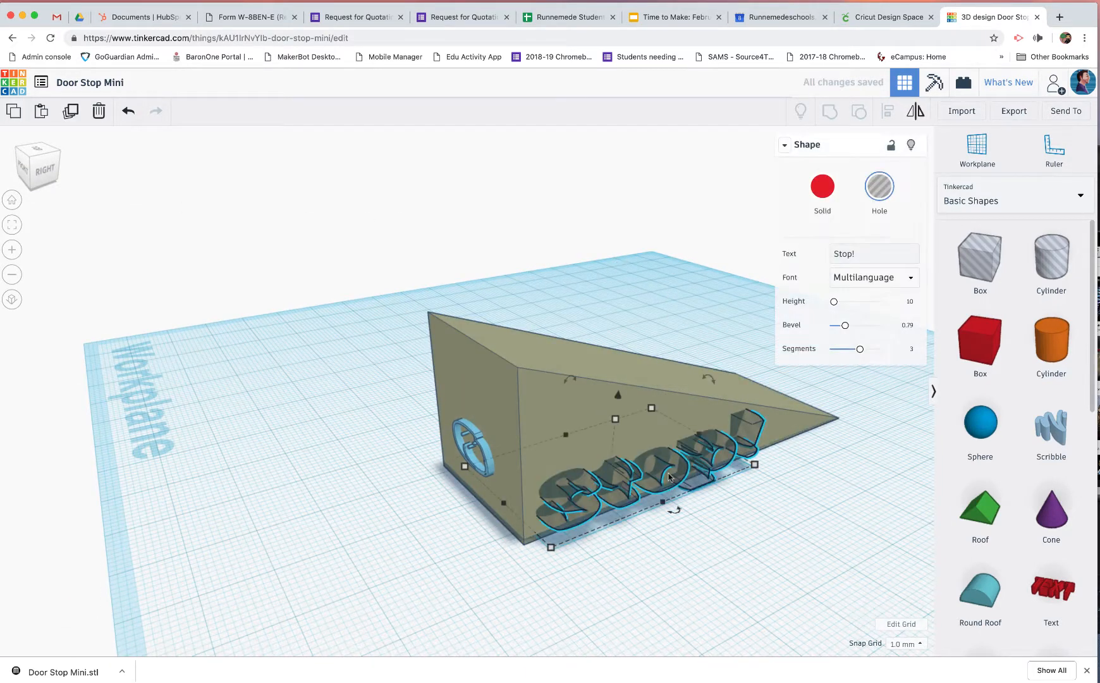
key(Down)
key(Down)
key(Down)
key(Down)
key(Down)
key(Down)
key(Down)
key(Down)
key(Down)
key(Down)
key(Down)
key(Down)
key(Down)
key(Down)
key(Down)
key(Down)
key(Down)
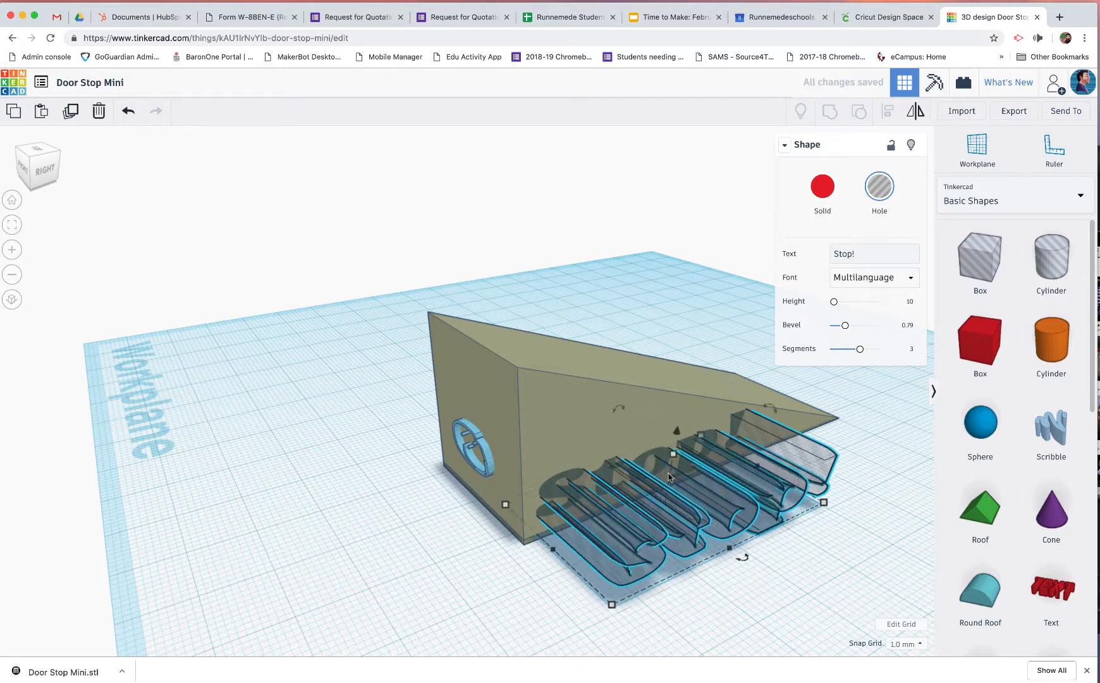
key(Down)
key(Up)
key(Up)
key(Up)
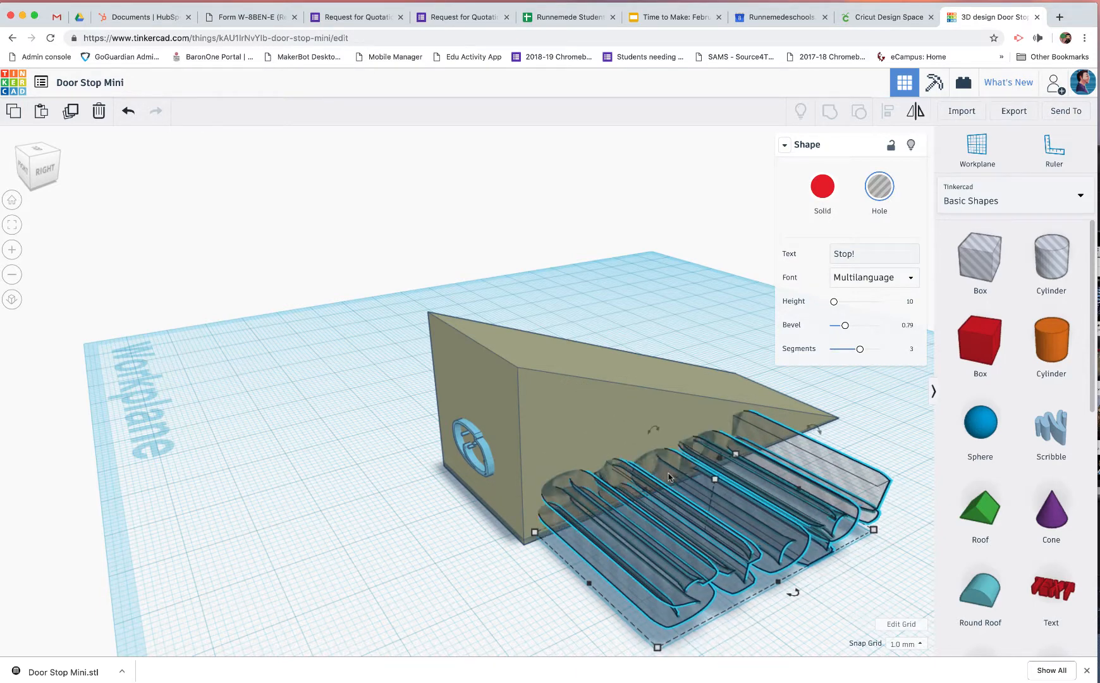
Step: Group the door stop, the smiley scribble and the "Stop!" text hole into one shape
drag(365, 366, 705, 524)
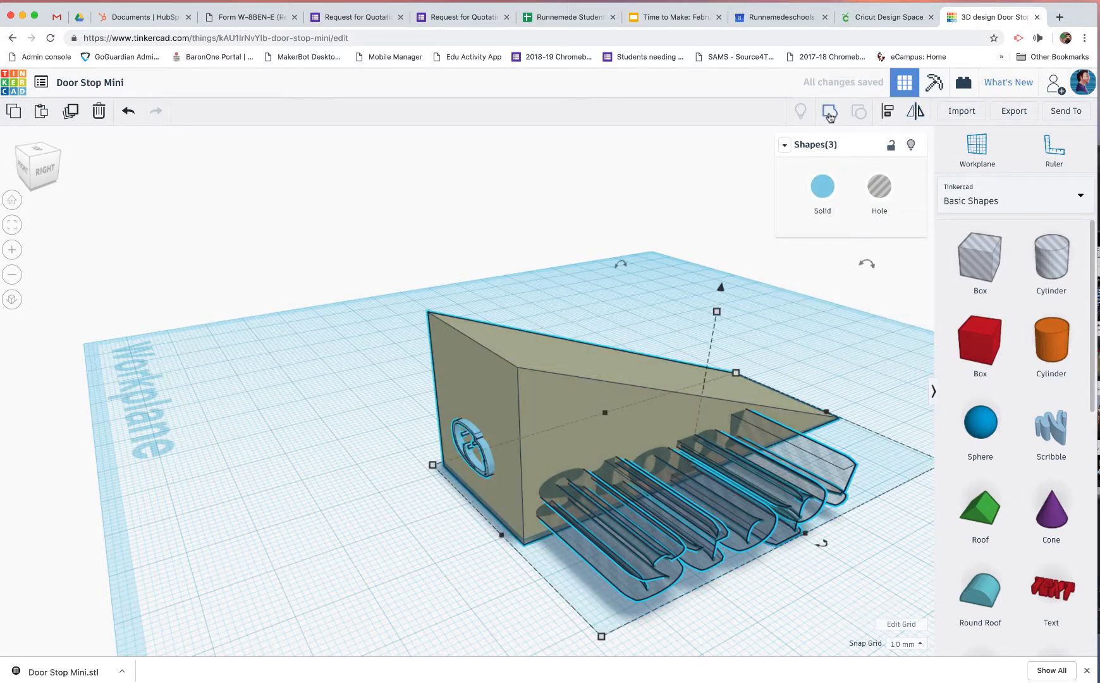
click(859, 111)
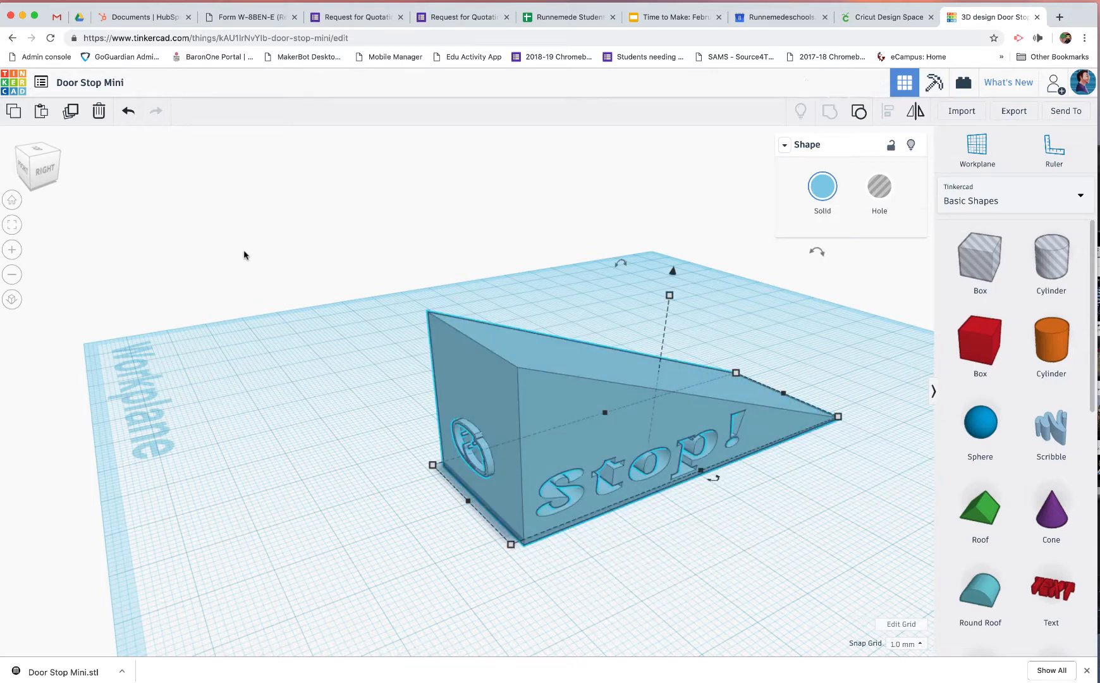
Step: Examine the smiley on the grouped door stop's front face, then the engraved side
mouse_move(32, 172)
mouse_down()
mouse_move(86, 167)
mouse_move(20, 156)
mouse_move(100, 170)
mouse_move(23, 179)
mouse_up()
drag(395, 259, 399, 334)
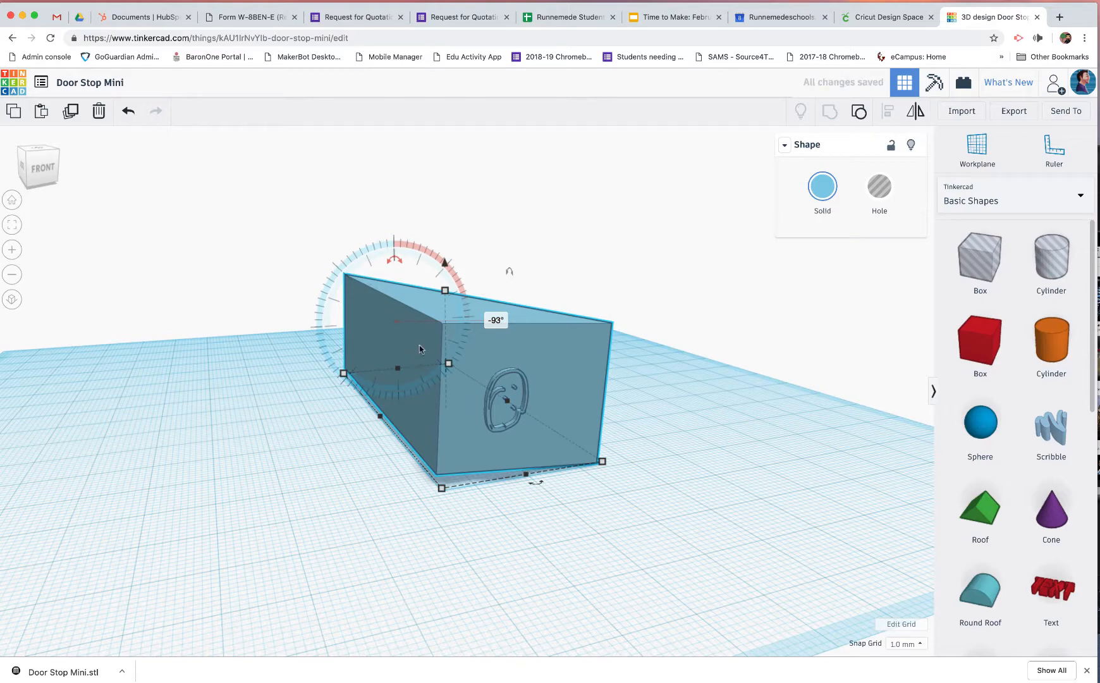
key(super+z)
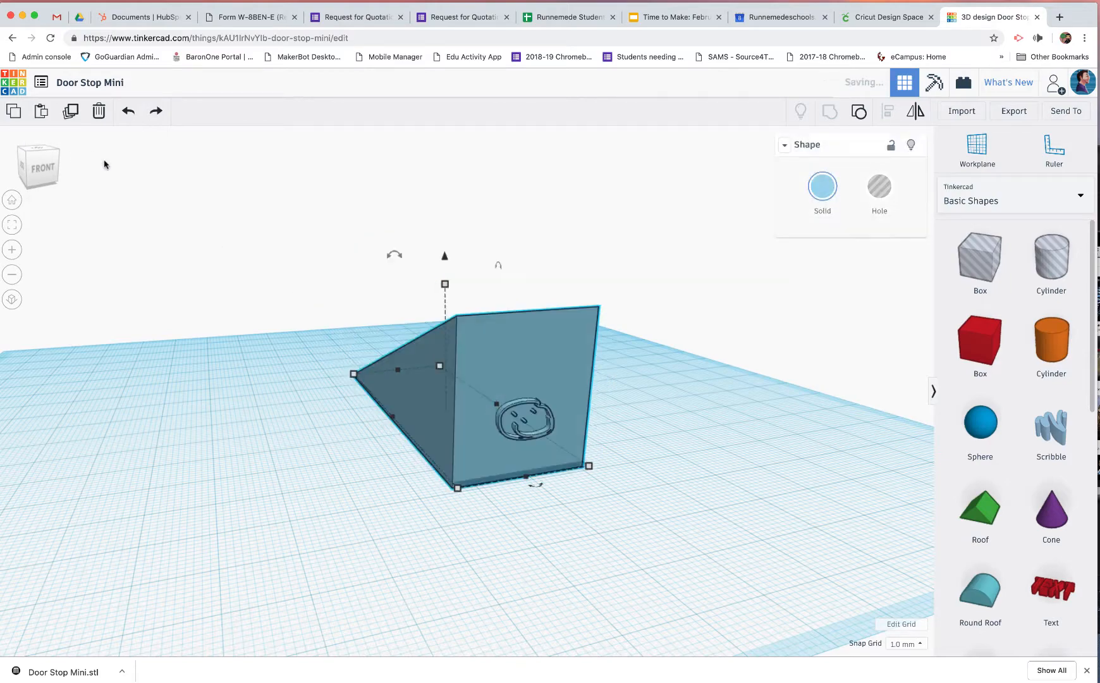
drag(37, 165, 110, 163)
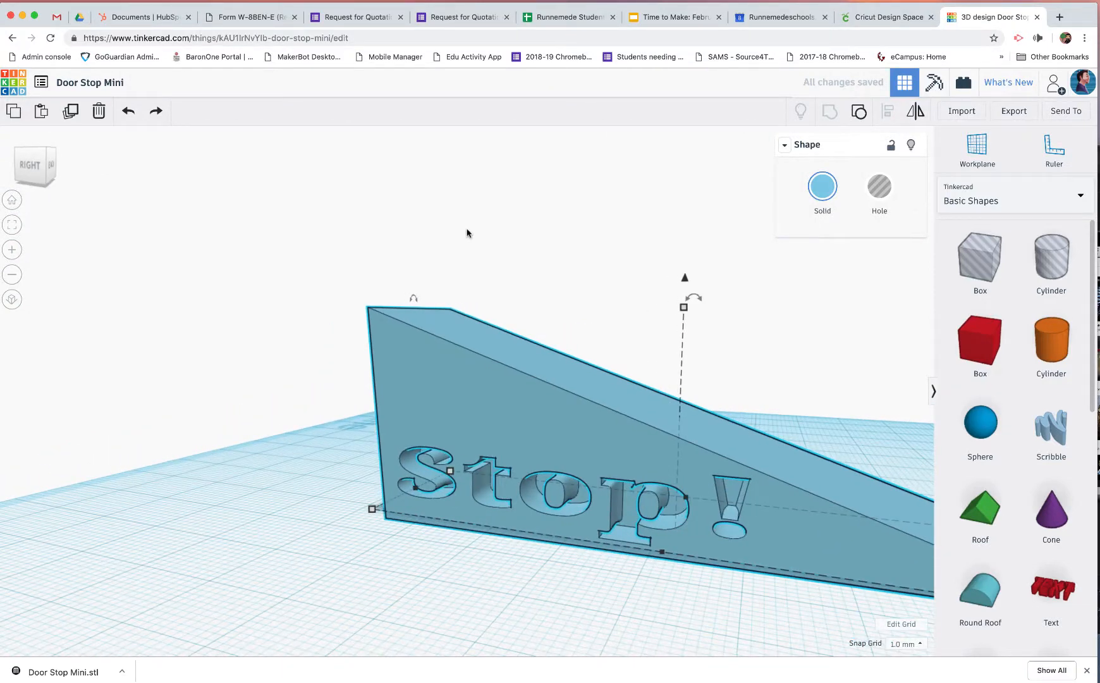